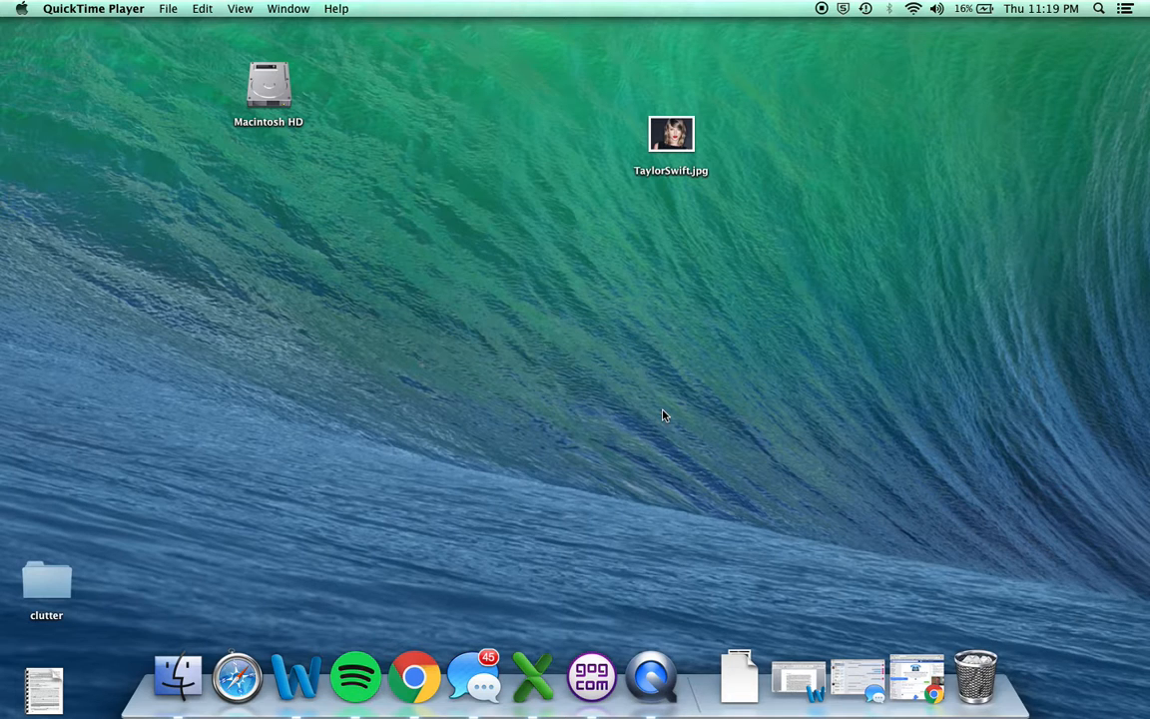
Bring up the minimized Facebook browser window and widen it to show the whole page.
{"action": "left_click", "coordinate": [916, 678]}
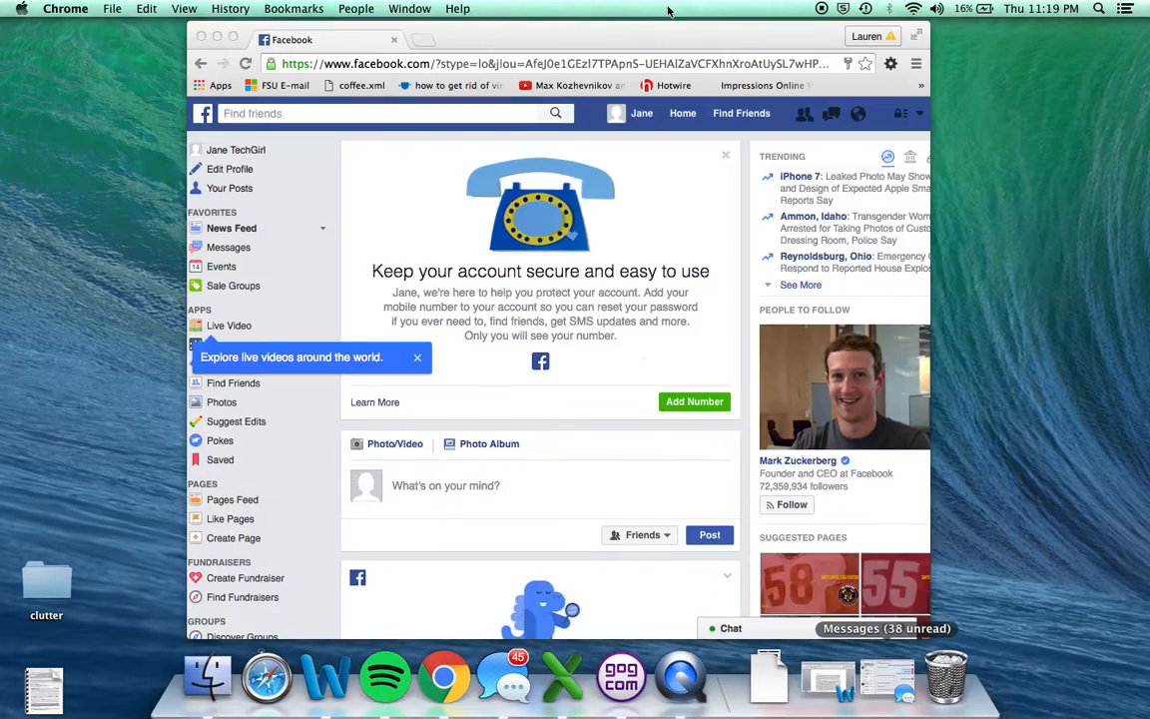
{"action": "left_click_drag", "start_coordinate": [688, 35], "coordinate": [607, 35]}
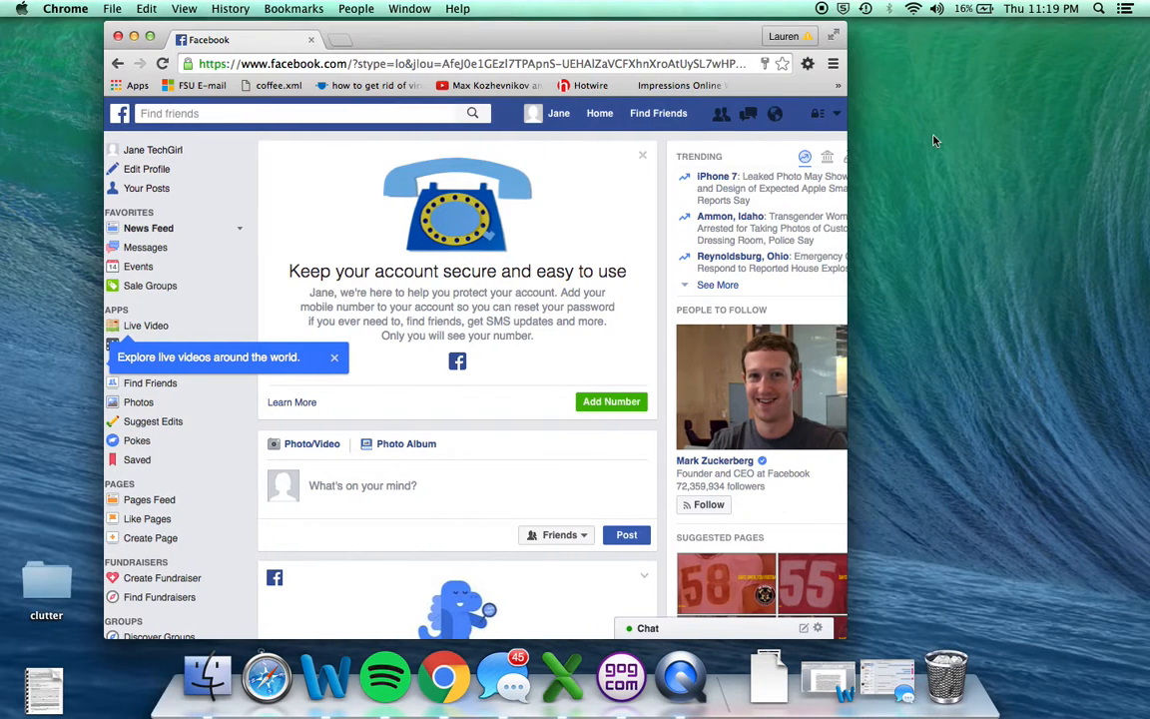
{"action": "left_click_drag", "start_coordinate": [847, 136], "coordinate": [1041, 136]}
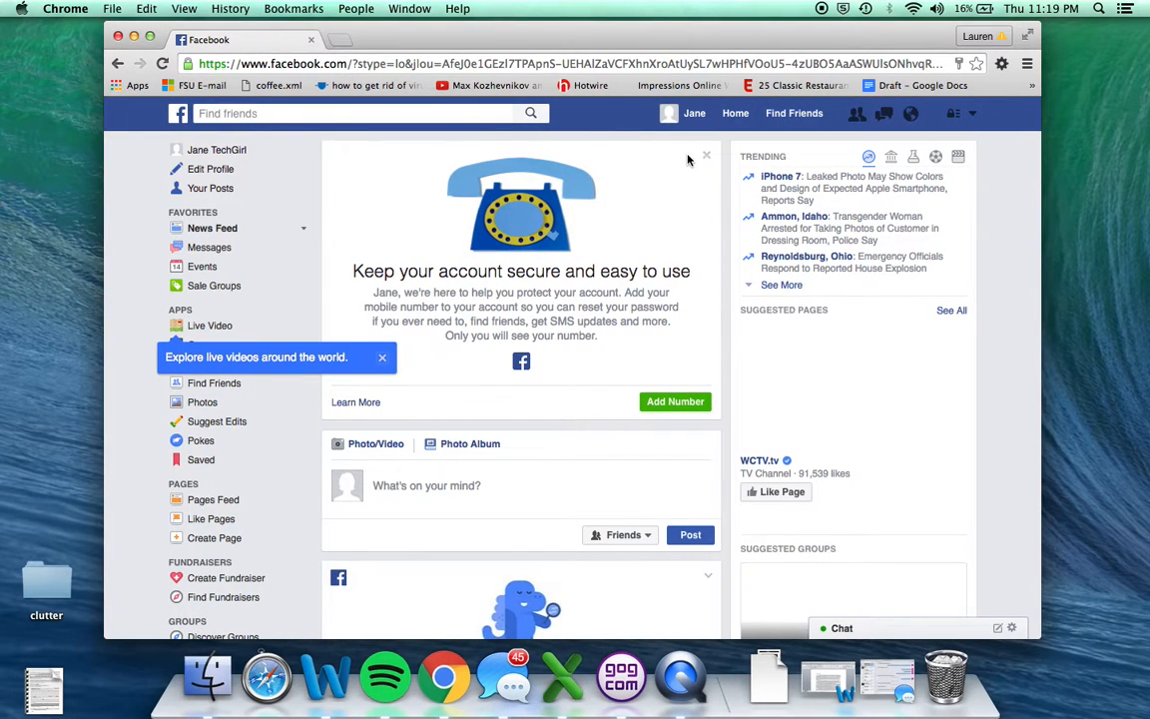
Start adding a profile picture on the profile page and upload TaylorSwift.jpg from the desktop.
{"action": "left_click", "coordinate": [696, 115]}
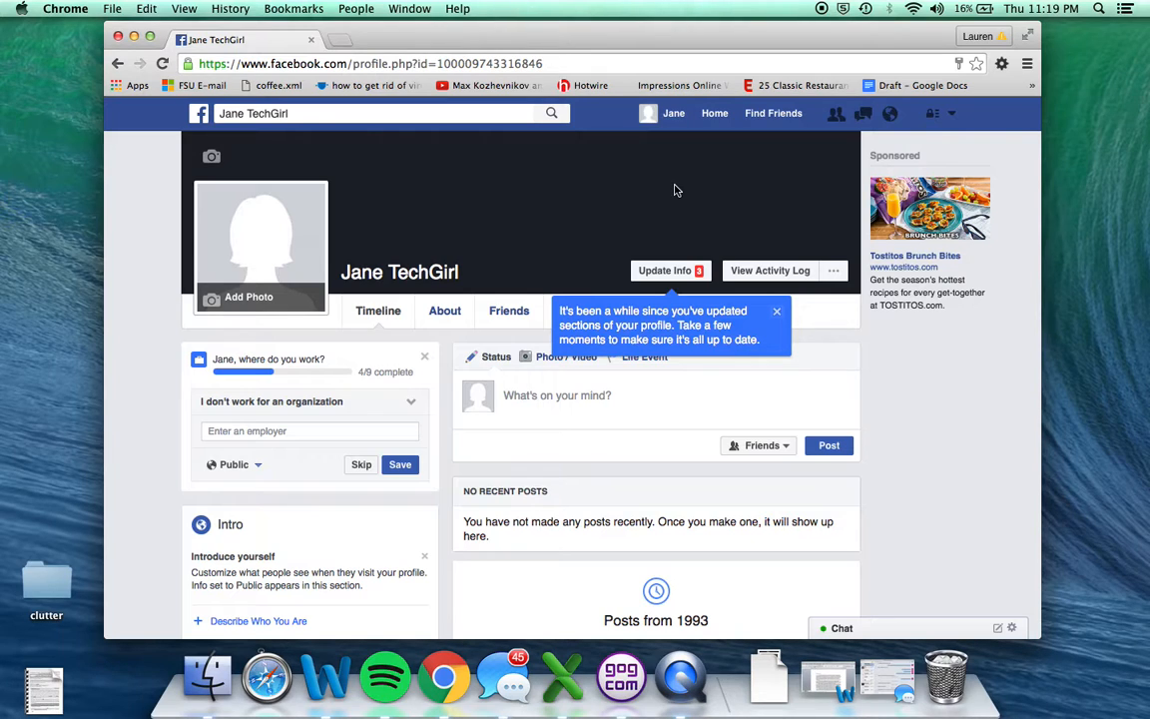
{"action": "left_click", "coordinate": [242, 300]}
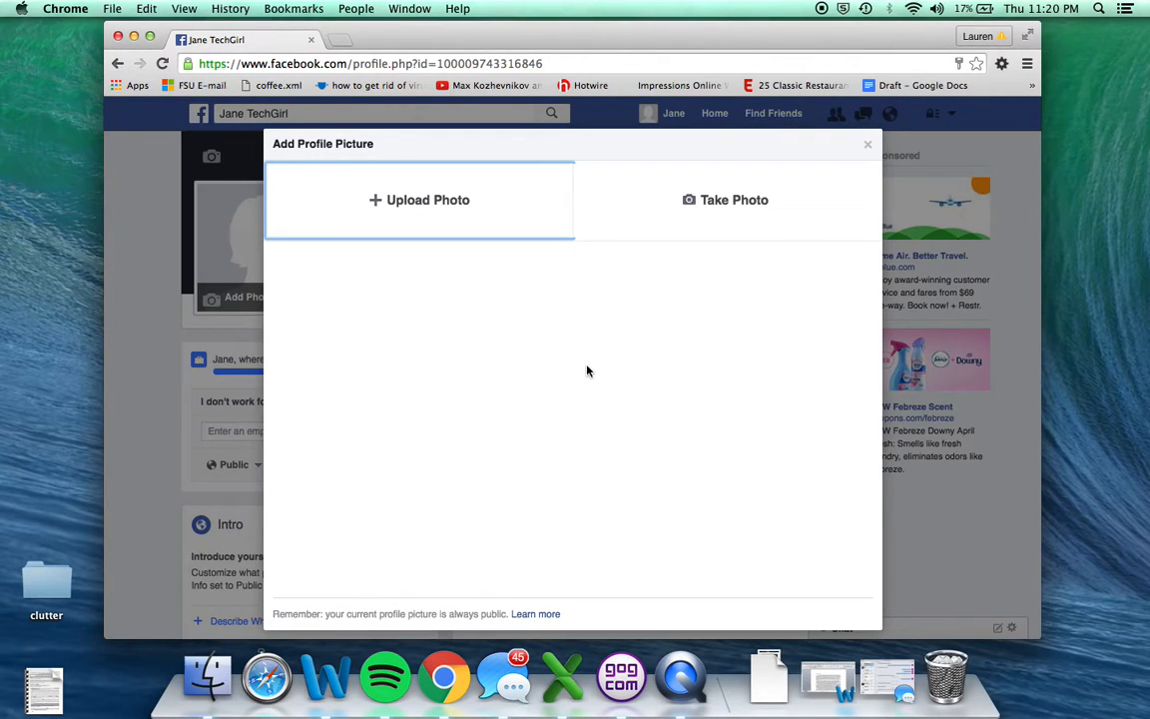
{"action": "left_click_drag", "start_coordinate": [412, 42], "coordinate": [619, 186]}
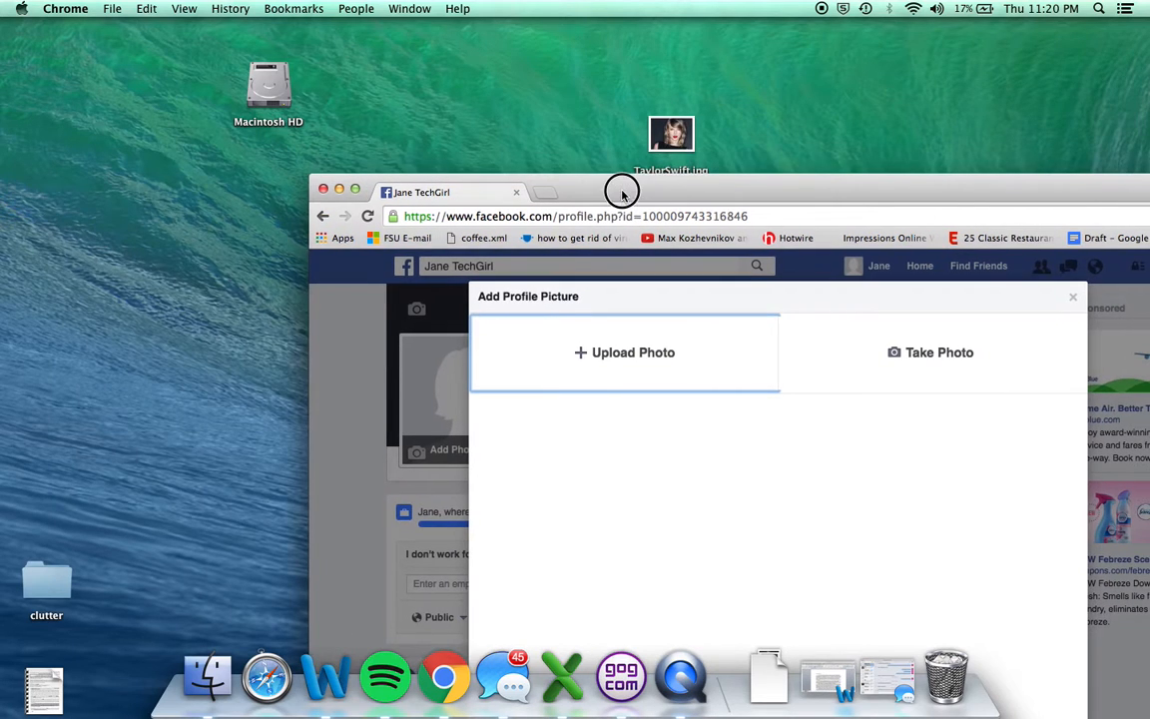
{"action": "left_click_drag", "start_coordinate": [672, 134], "coordinate": [177, 209]}
{"action": "left_click_drag", "start_coordinate": [611, 202], "coordinate": [630, 33]}
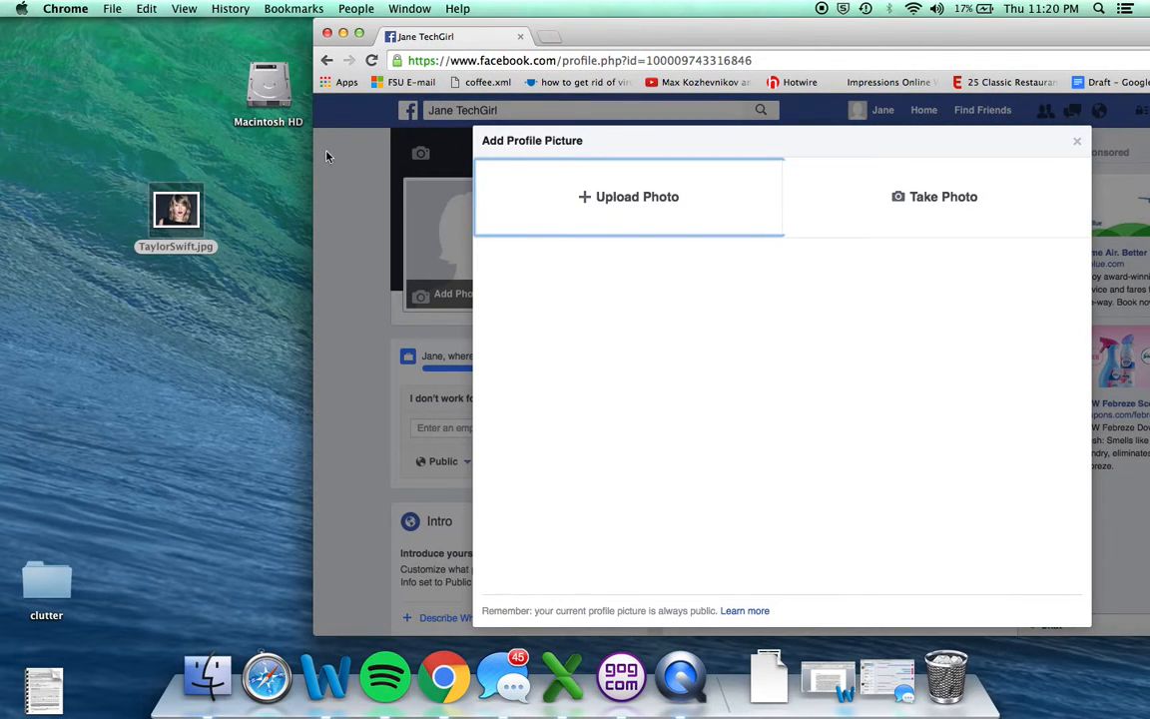
{"action": "mouse_move", "coordinate": [170, 216]}
{"action": "left_mouse_down"}
{"action": "mouse_move", "coordinate": [632, 309]}
{"action": "mouse_move", "coordinate": [644, 220]}
{"action": "mouse_move", "coordinate": [634, 210]}
{"action": "left_mouse_up"}
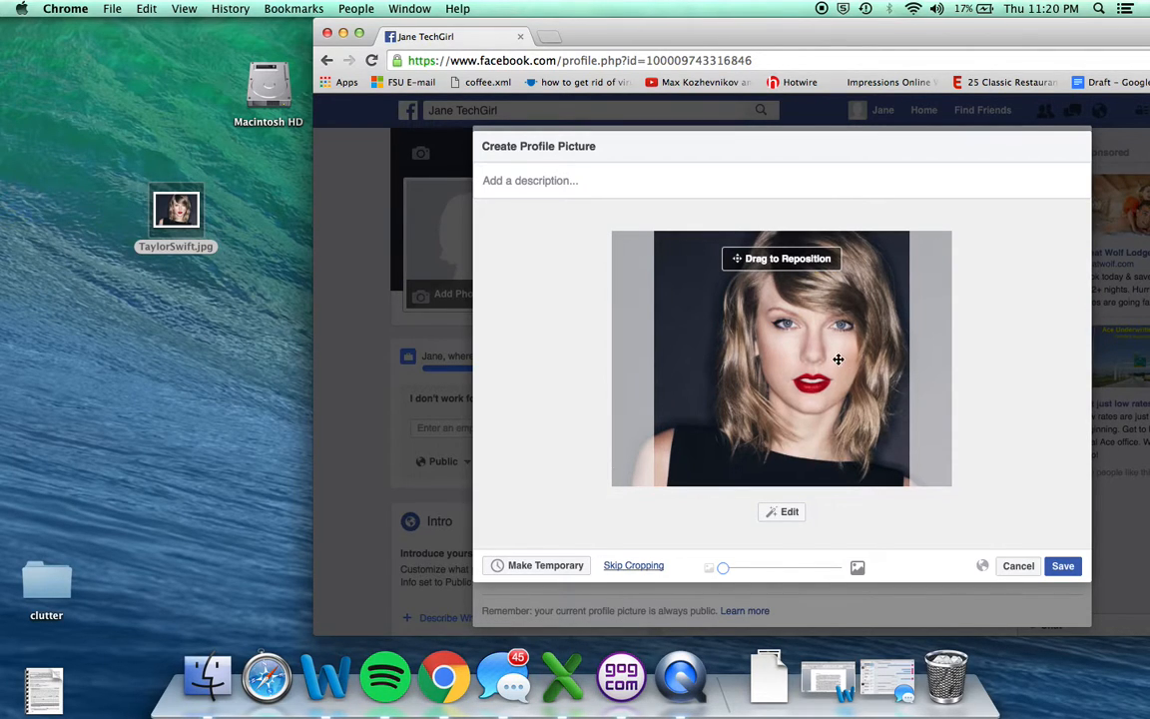
Reposition the photo within the crop area and apply the Vintage filter in the photo editor.
{"action": "left_click_drag", "start_coordinate": [832, 392], "coordinate": [808, 384]}
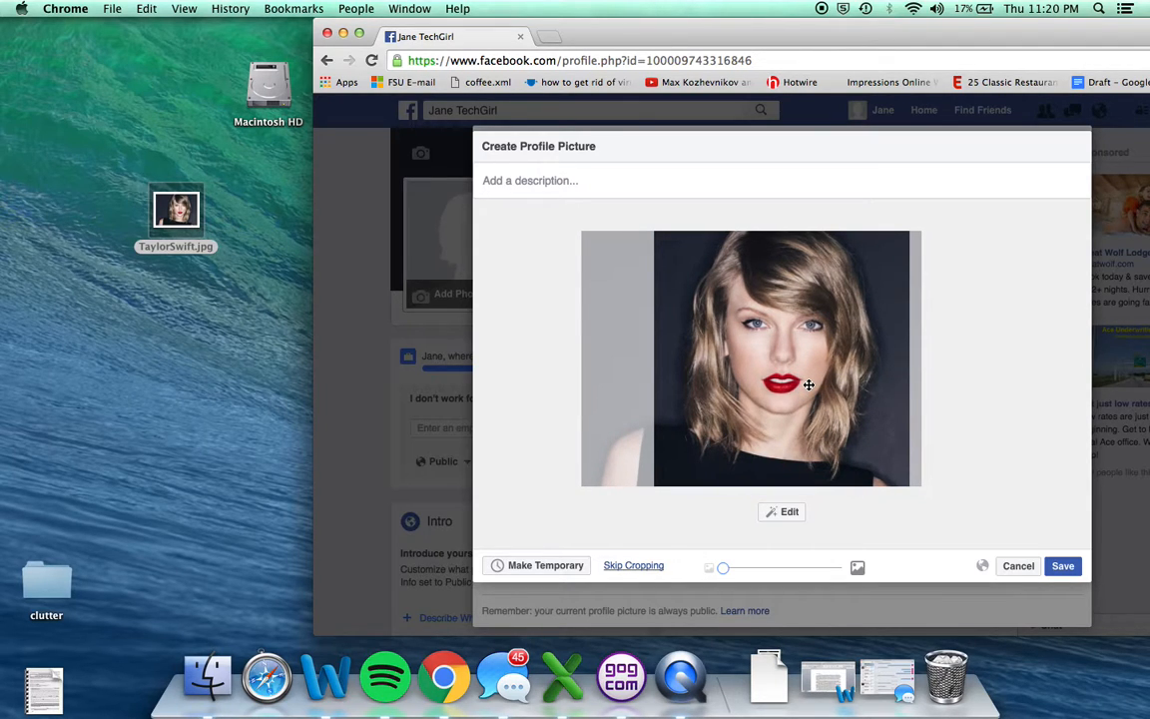
{"action": "left_click", "coordinate": [786, 516]}
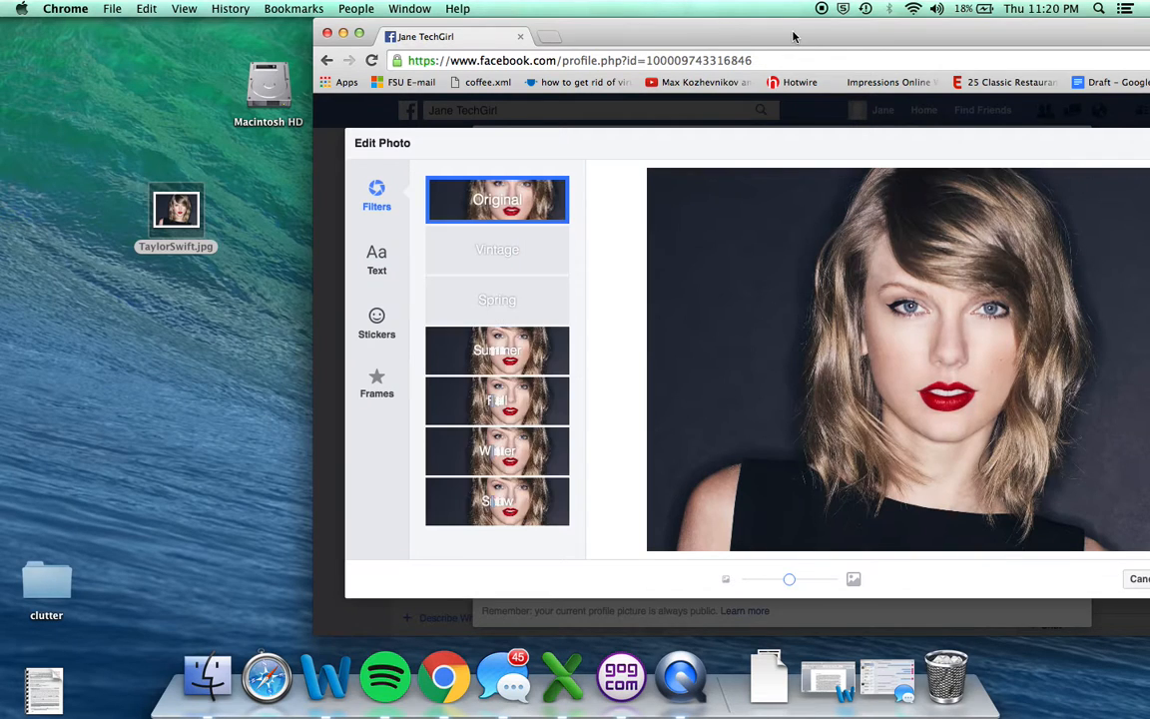
{"action": "left_click_drag", "start_coordinate": [782, 36], "coordinate": [644, 37]}
{"action": "left_click", "coordinate": [378, 364]}
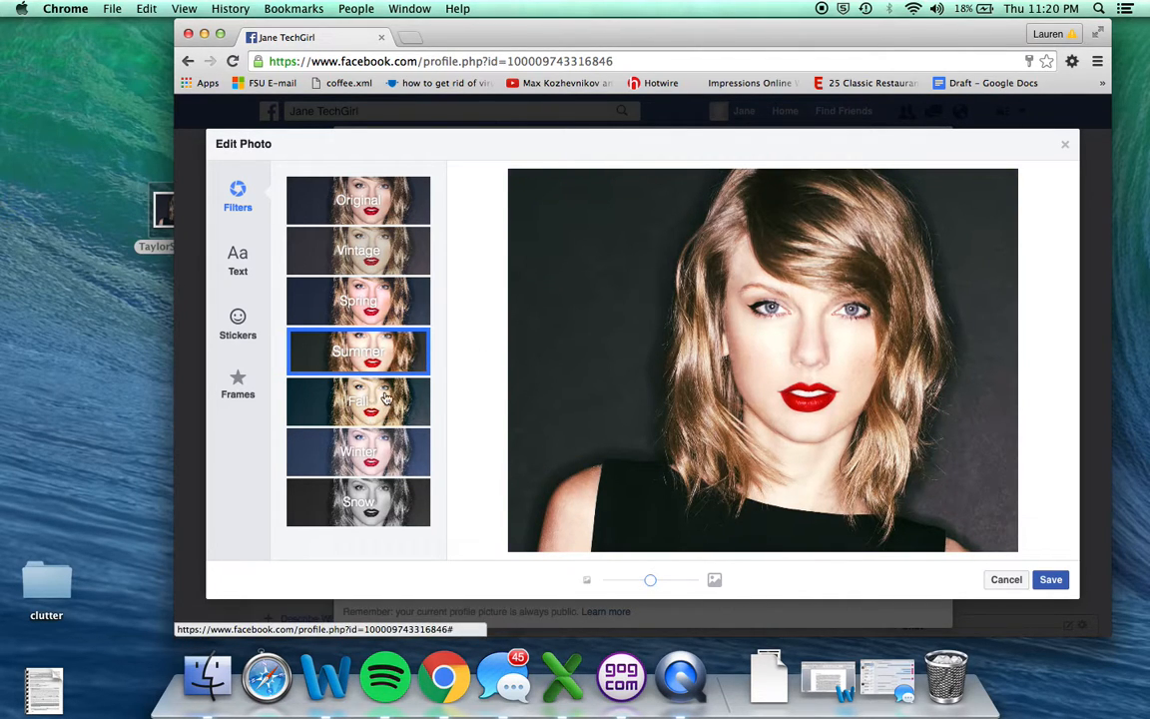
{"action": "left_click", "coordinate": [350, 253]}
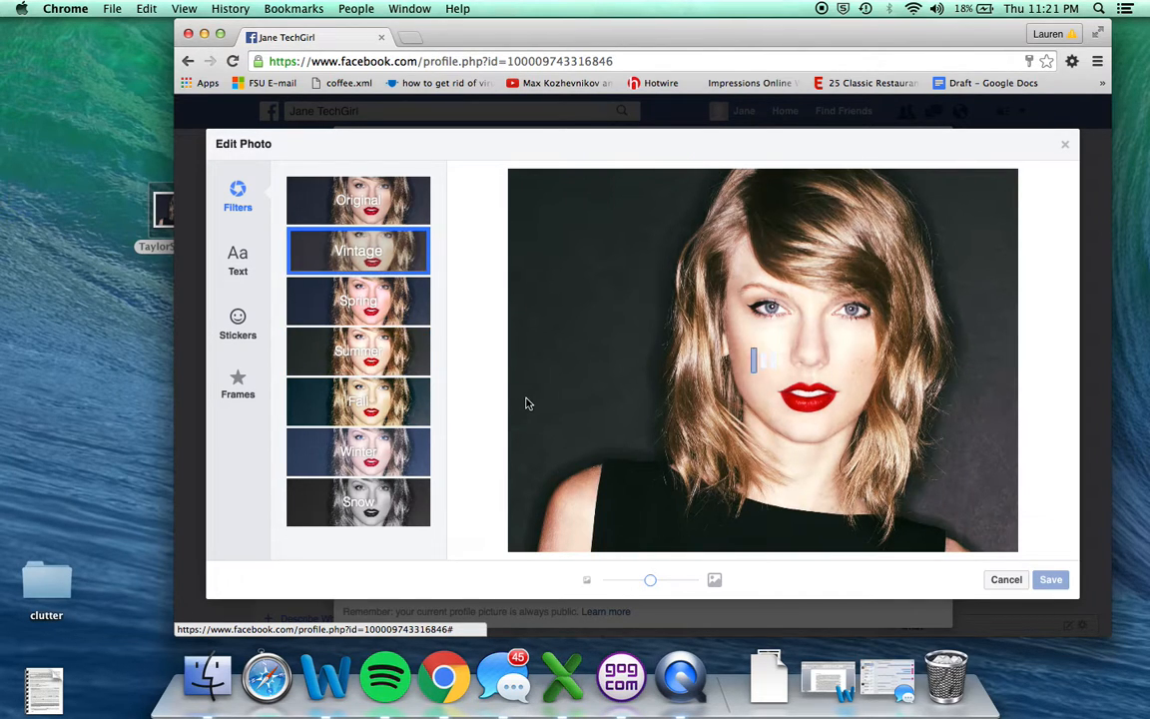
Add a centered Helvetica text overlay reading "Hi this isn't m" to the photo.
{"action": "left_click", "coordinate": [237, 258]}
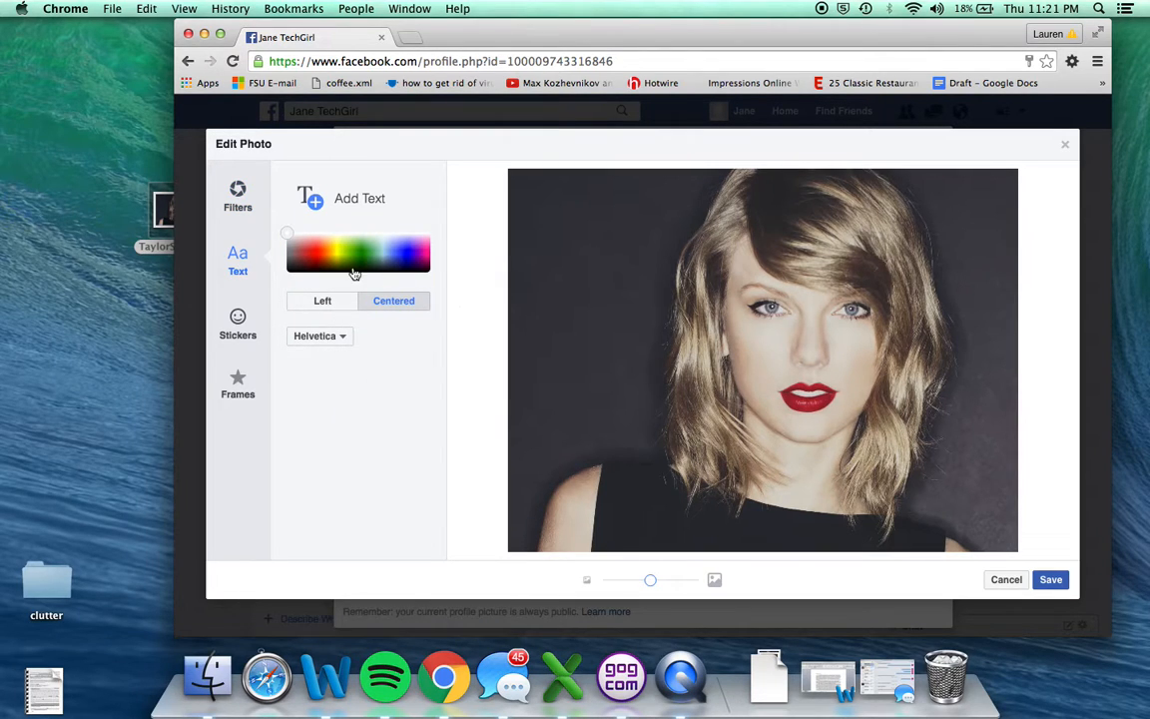
{"action": "left_click", "coordinate": [339, 196]}
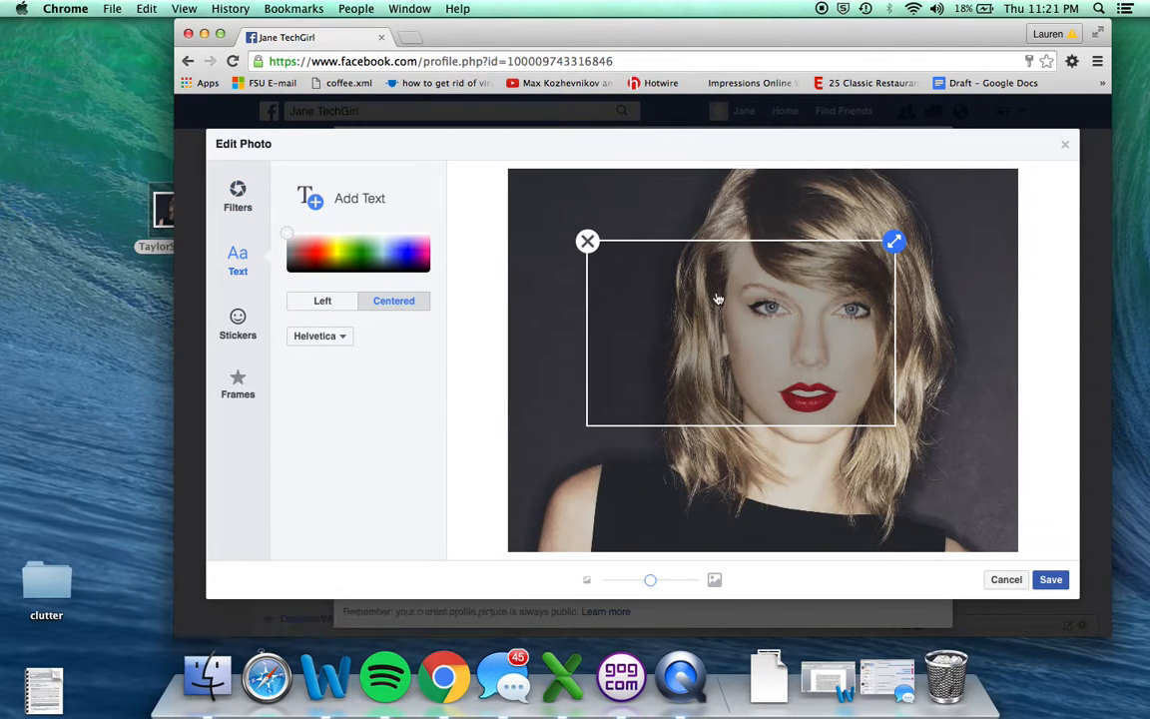
{"action": "type", "text": "Hi this isn't m"}
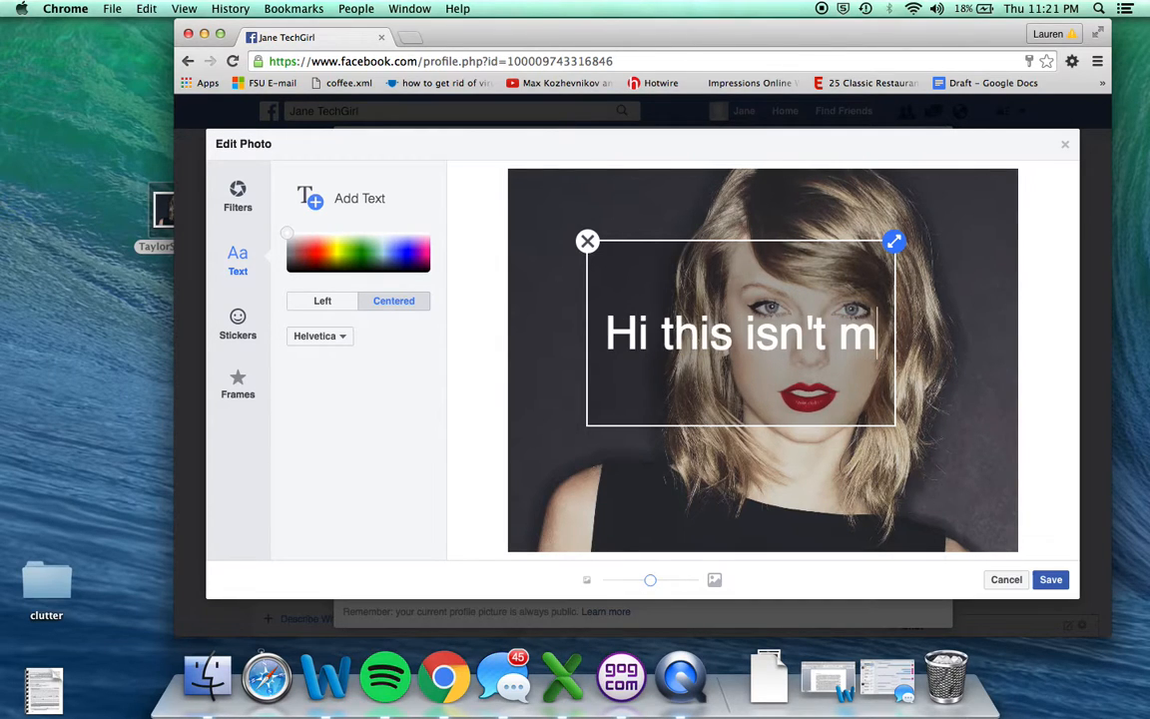
Clear the overlay's text and remove the text box from the photo.
{"action": "key", "text": "BackSpace"}
{"action": "key", "text": "BackSpace"}
{"action": "key", "text": "BackSpace"}
{"action": "key", "text": "BackSpace"}
{"action": "key", "text": "BackSpace"}
{"action": "key", "text": "BackSpace"}
{"action": "key", "text": "BackSpace"}
{"action": "key", "text": "BackSpace"}
{"action": "key", "text": "BackSpace"}
{"action": "key", "text": "BackSpace"}
{"action": "key", "text": "BackSpace"}
{"action": "key", "text": "BackSpace"}
{"action": "key", "text": "BackSpace"}
{"action": "key", "text": "BackSpace"}
{"action": "key", "text": "BackSpace"}
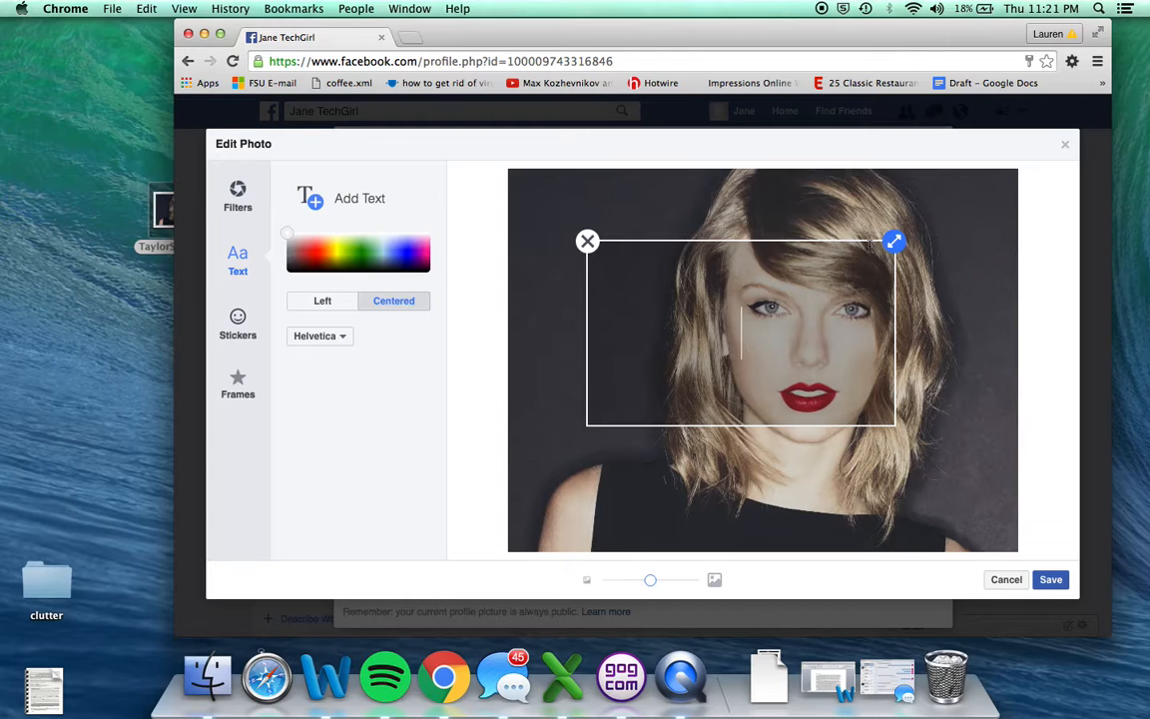
{"action": "left_click", "coordinate": [587, 242]}
Add the 2016 glasses sticker from the Happy category to the photo.
{"action": "left_click", "coordinate": [238, 319]}
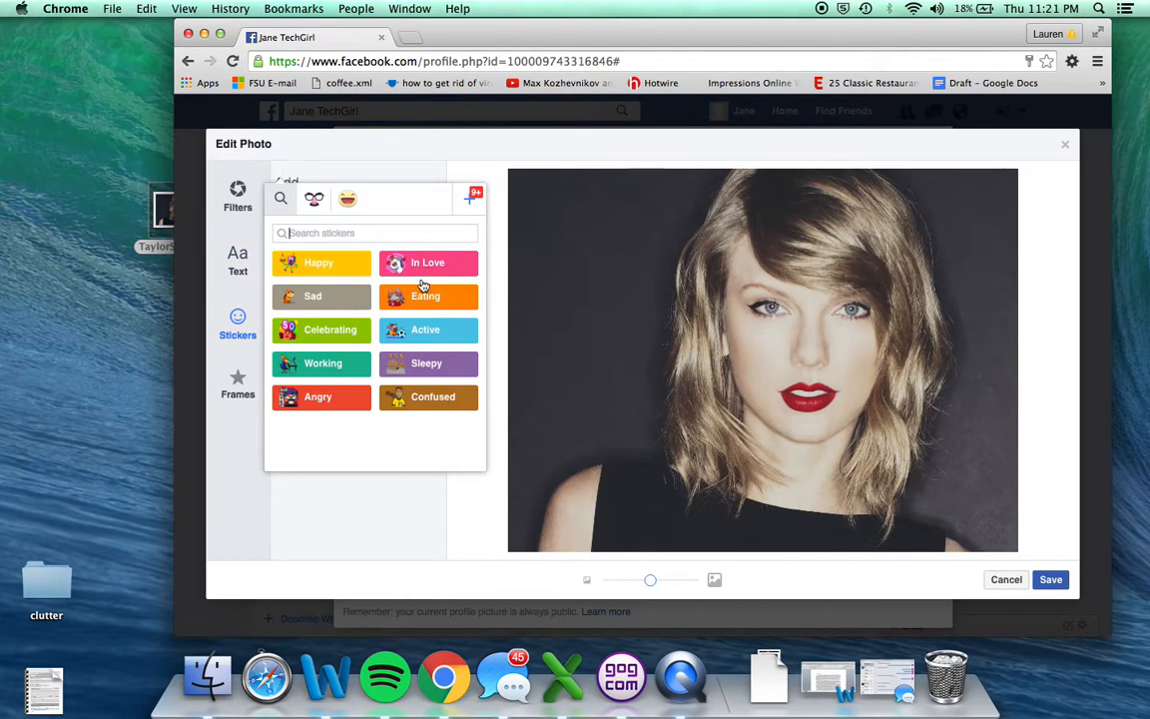
{"action": "left_click", "coordinate": [336, 263]}
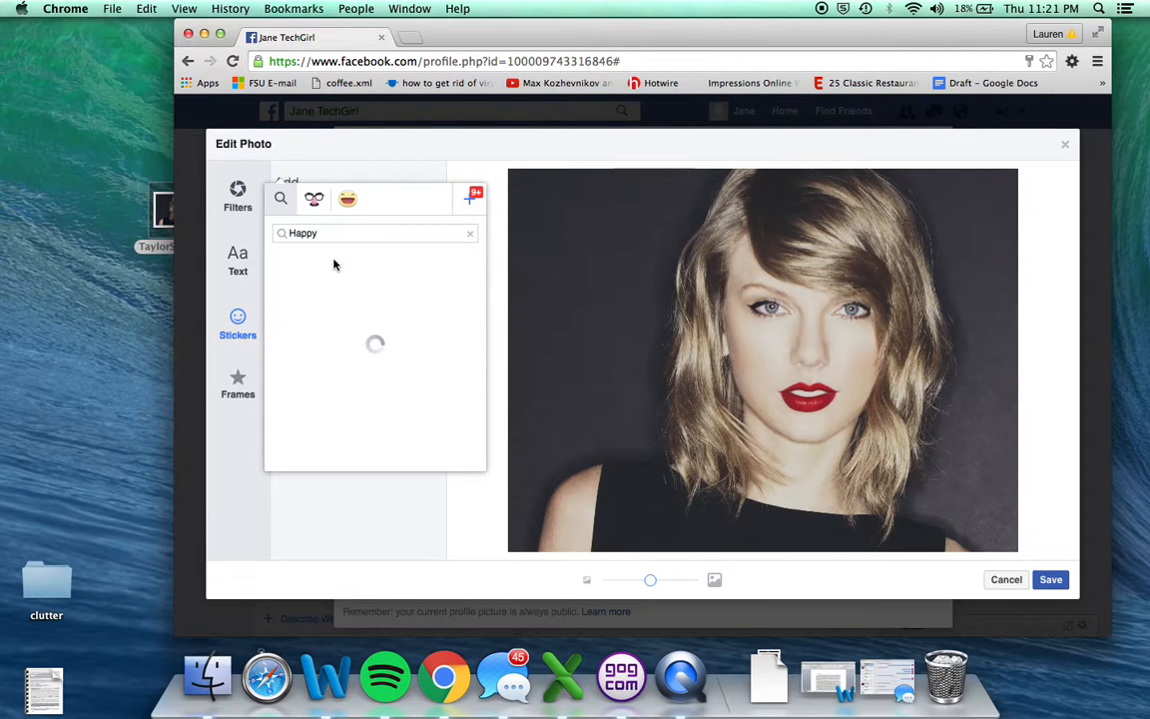
{"action": "left_click", "coordinate": [291, 284]}
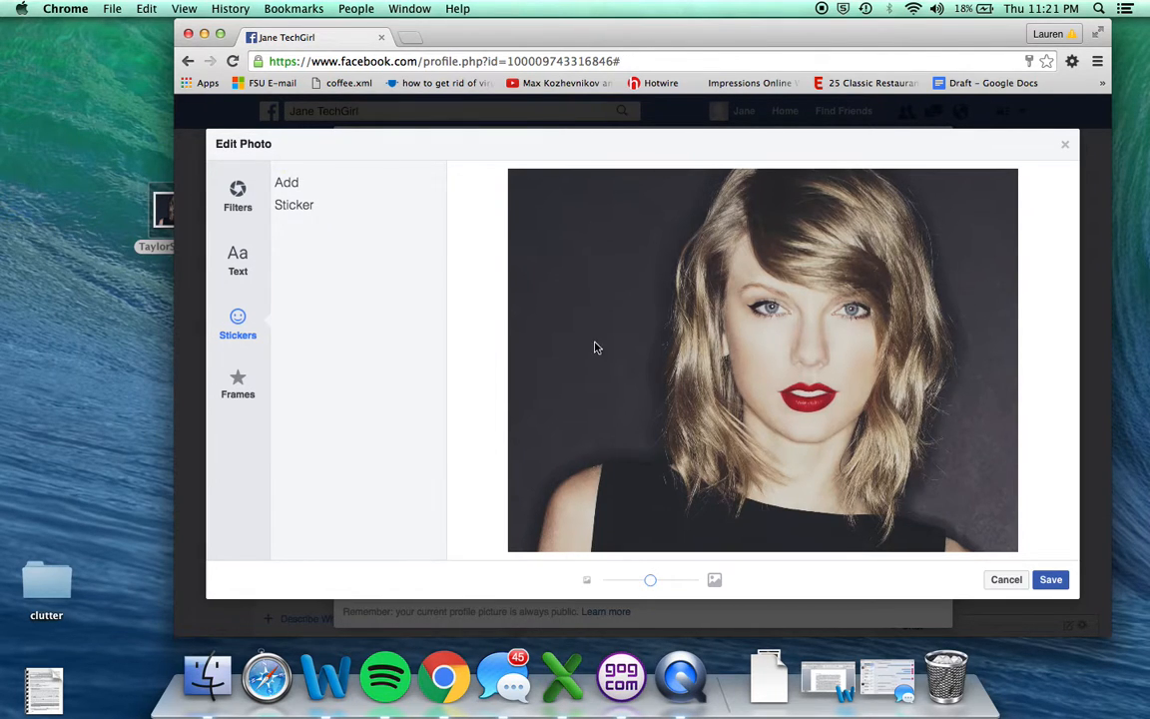
Enlarge the 2016 glasses sticker and position it over the eyes.
{"action": "mouse_move", "coordinate": [634, 275]}
{"action": "left_mouse_down"}
{"action": "mouse_move", "coordinate": [798, 285]}
{"action": "mouse_move", "coordinate": [736, 259]}
{"action": "mouse_move", "coordinate": [655, 278]}
{"action": "left_mouse_up"}
{"action": "left_click_drag", "start_coordinate": [711, 237], "coordinate": [737, 201]}
{"action": "left_click_drag", "start_coordinate": [762, 278], "coordinate": [802, 282]}
{"action": "left_click_drag", "start_coordinate": [888, 207], "coordinate": [911, 189]}
{"action": "left_click_drag", "start_coordinate": [853, 274], "coordinate": [860, 267]}
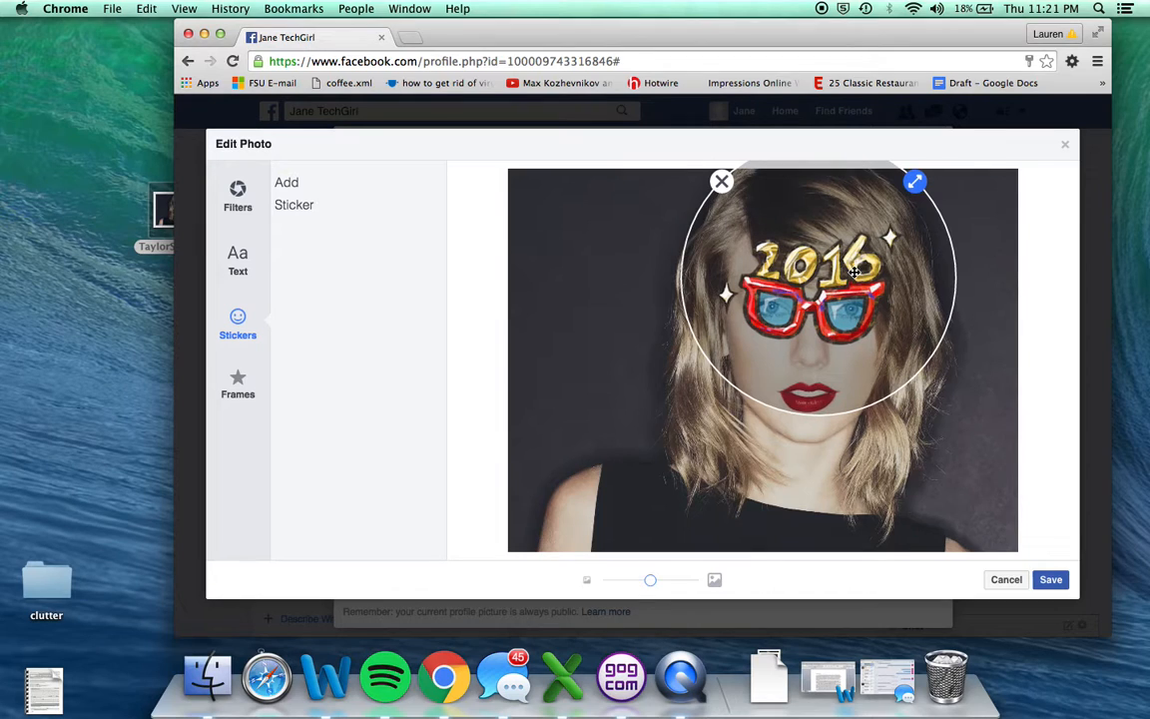
Try the 4-H frame from the Causes category on the photo, and remove it.
{"action": "left_click", "coordinate": [236, 379]}
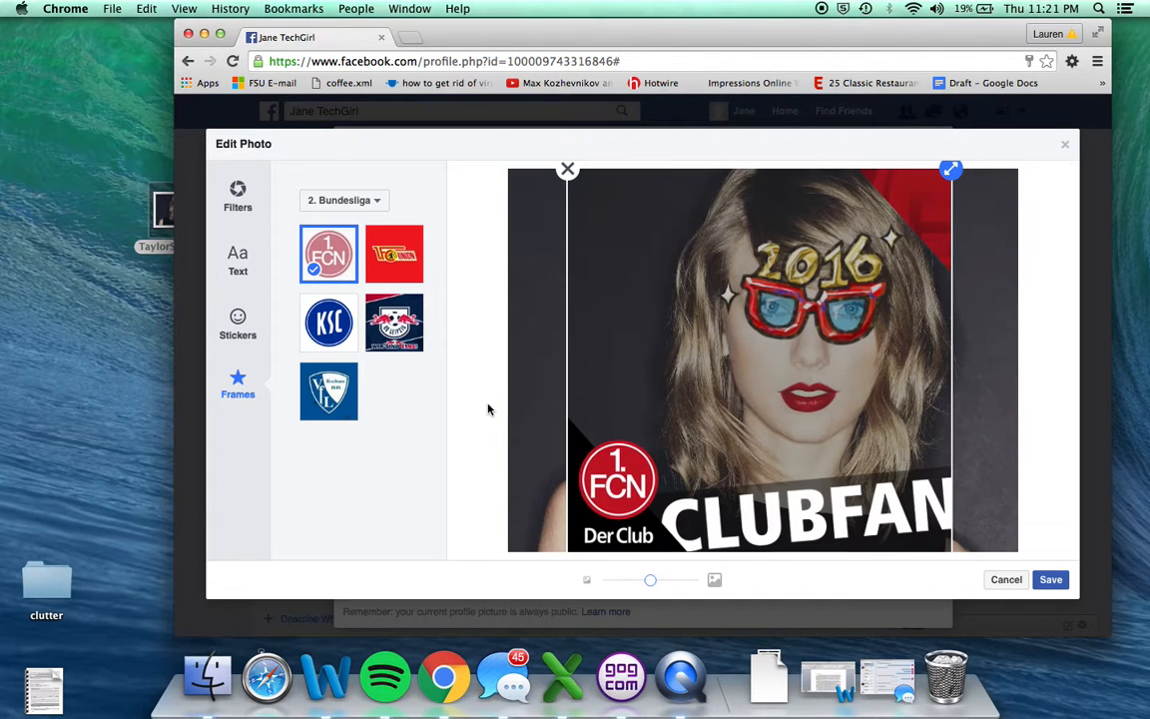
{"action": "left_click", "coordinate": [361, 200]}
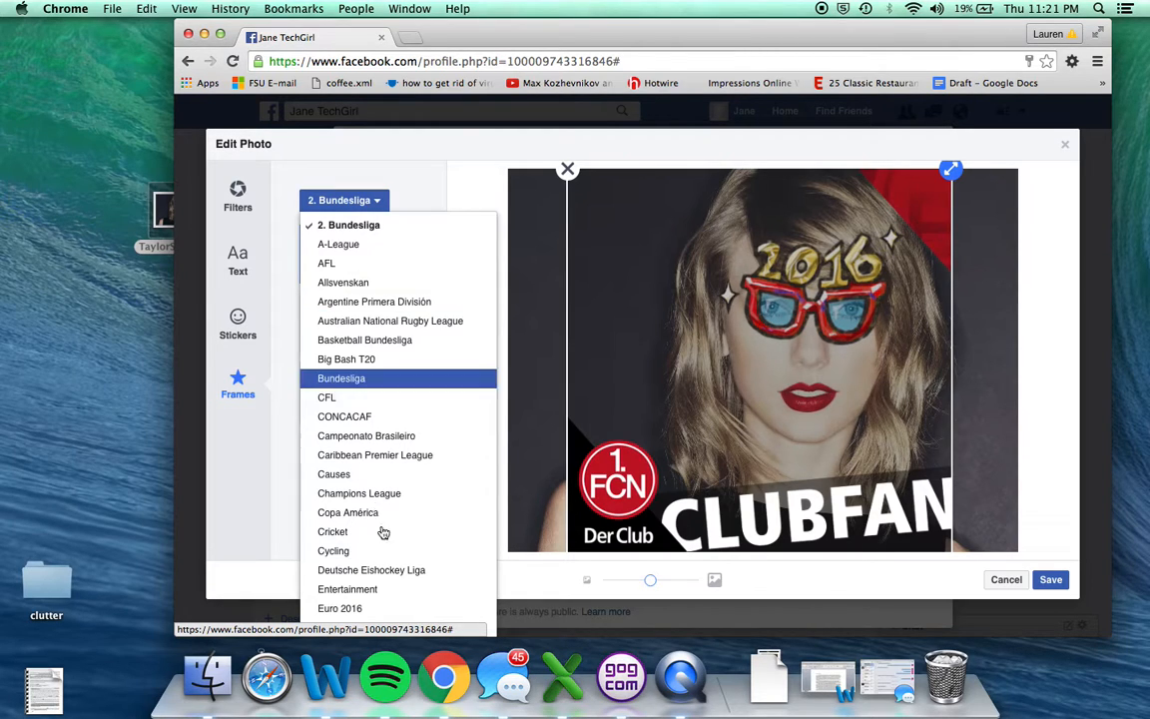
{"action": "left_click", "coordinate": [356, 474]}
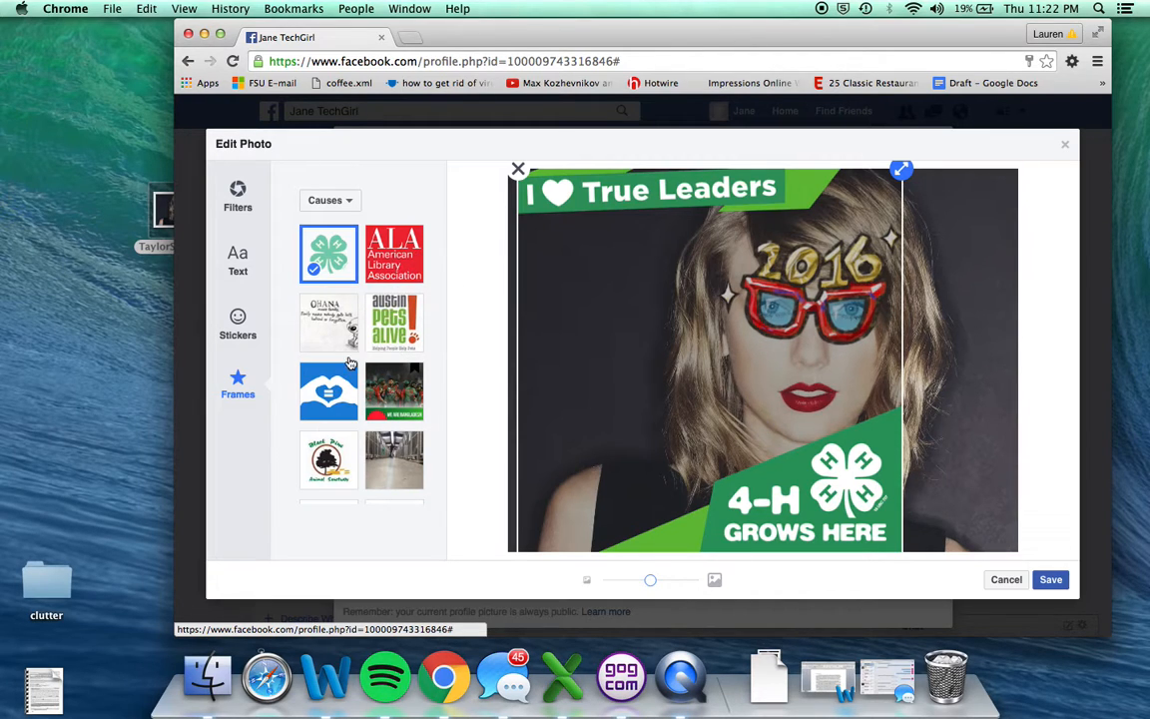
{"action": "left_click", "coordinate": [339, 200]}
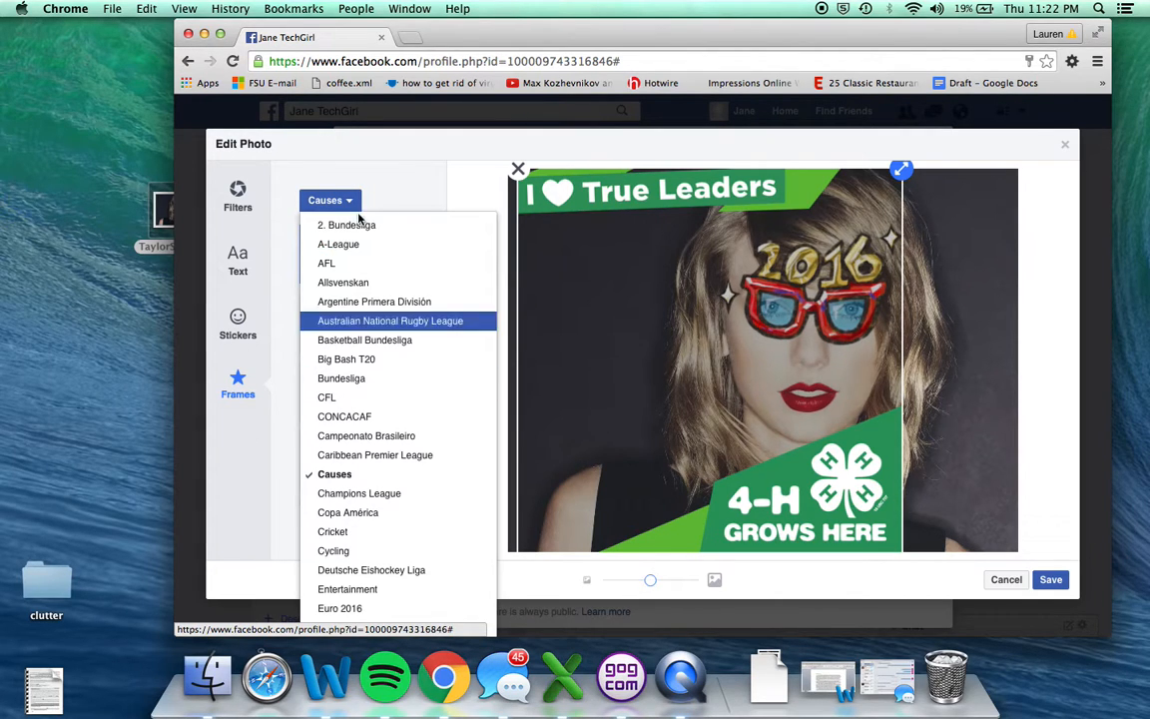
{"action": "left_click", "coordinate": [371, 189]}
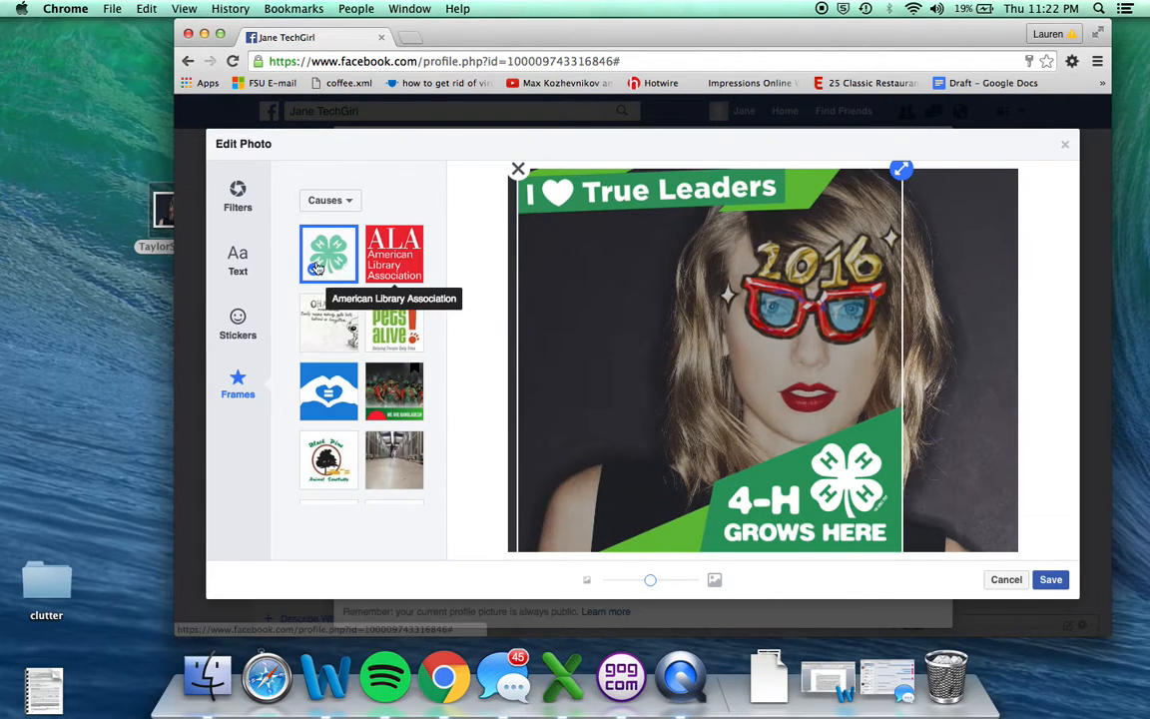
{"action": "left_click", "coordinate": [518, 171]}
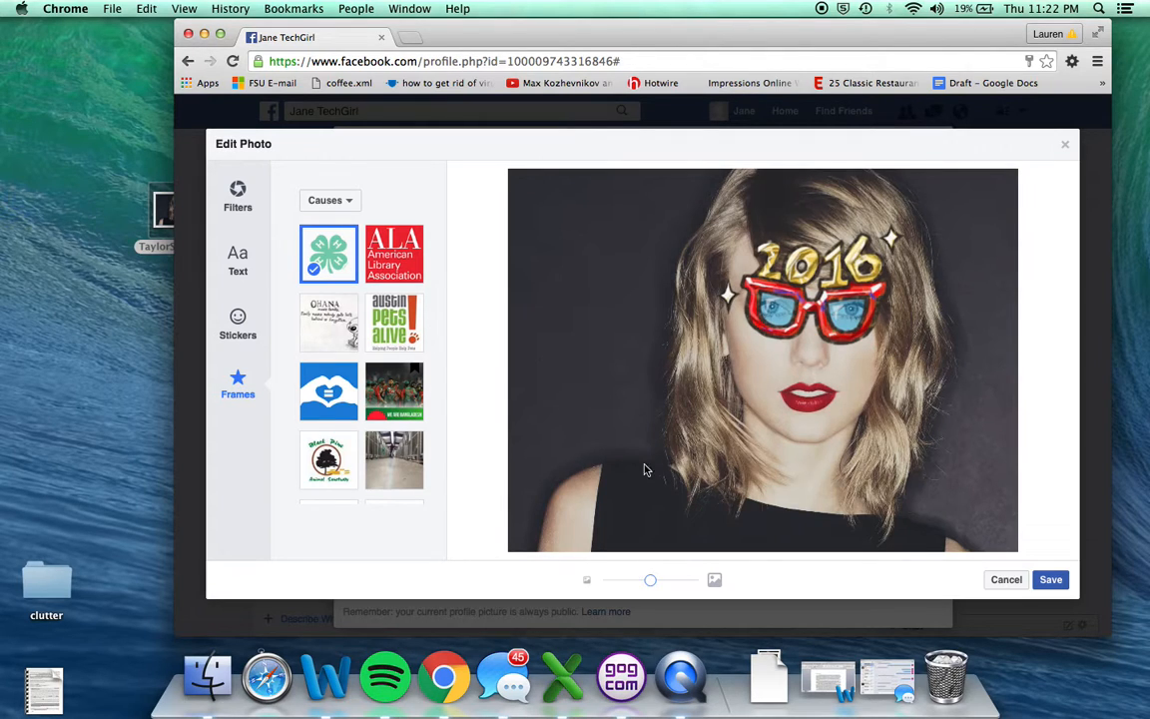
Save the photo edits and try adjusting the profile picture's zoom.
{"action": "left_click", "coordinate": [766, 315]}
{"action": "left_click", "coordinate": [1051, 583]}
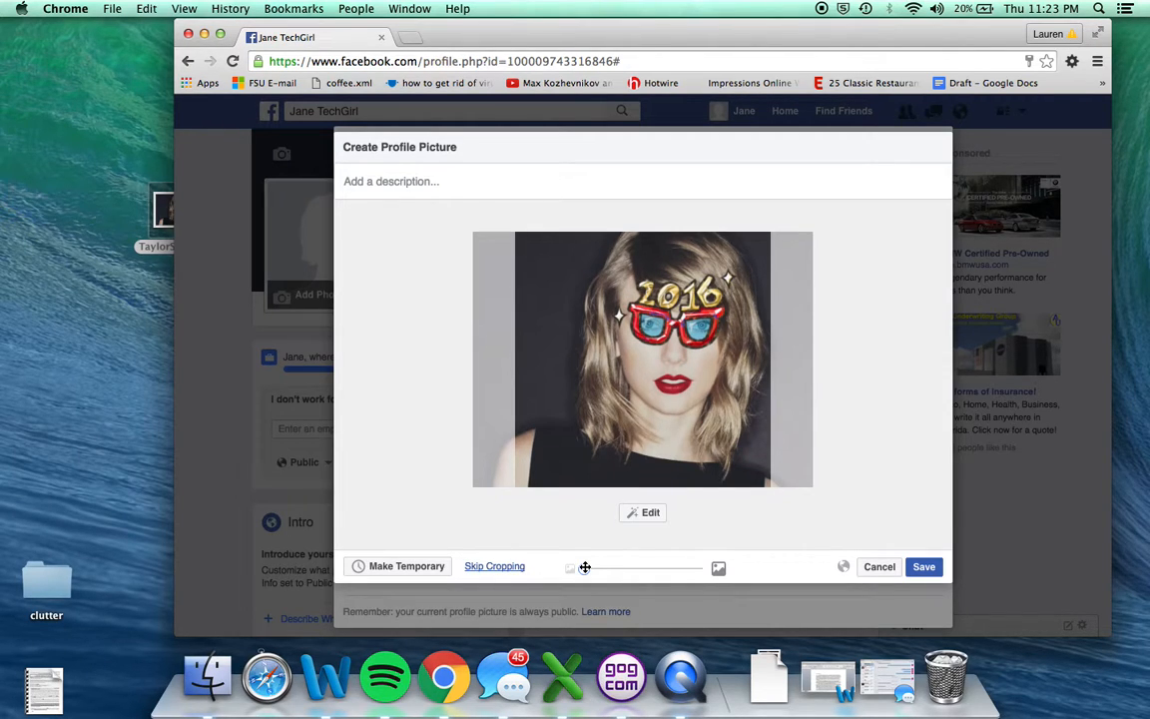
{"action": "mouse_move", "coordinate": [585, 570]}
{"action": "left_mouse_down"}
{"action": "mouse_move", "coordinate": [636, 569]}
{"action": "mouse_move", "coordinate": [589, 567]}
{"action": "left_mouse_up"}
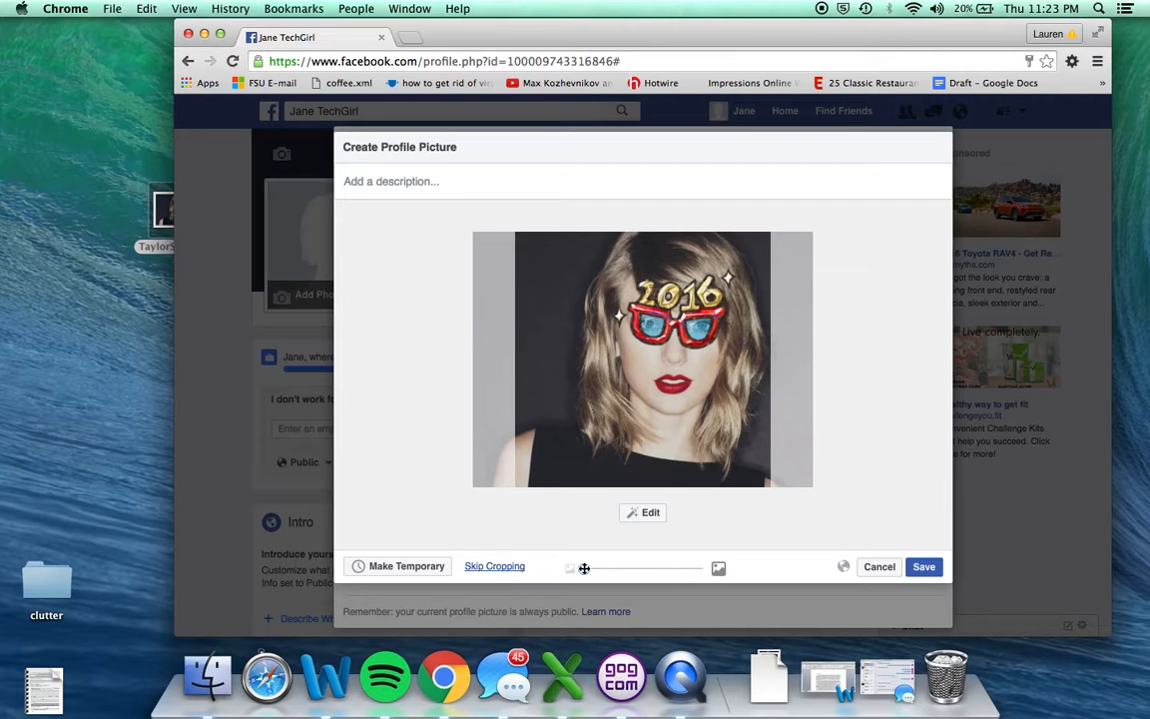
{"action": "left_click_drag", "start_coordinate": [584, 570], "coordinate": [557, 571]}
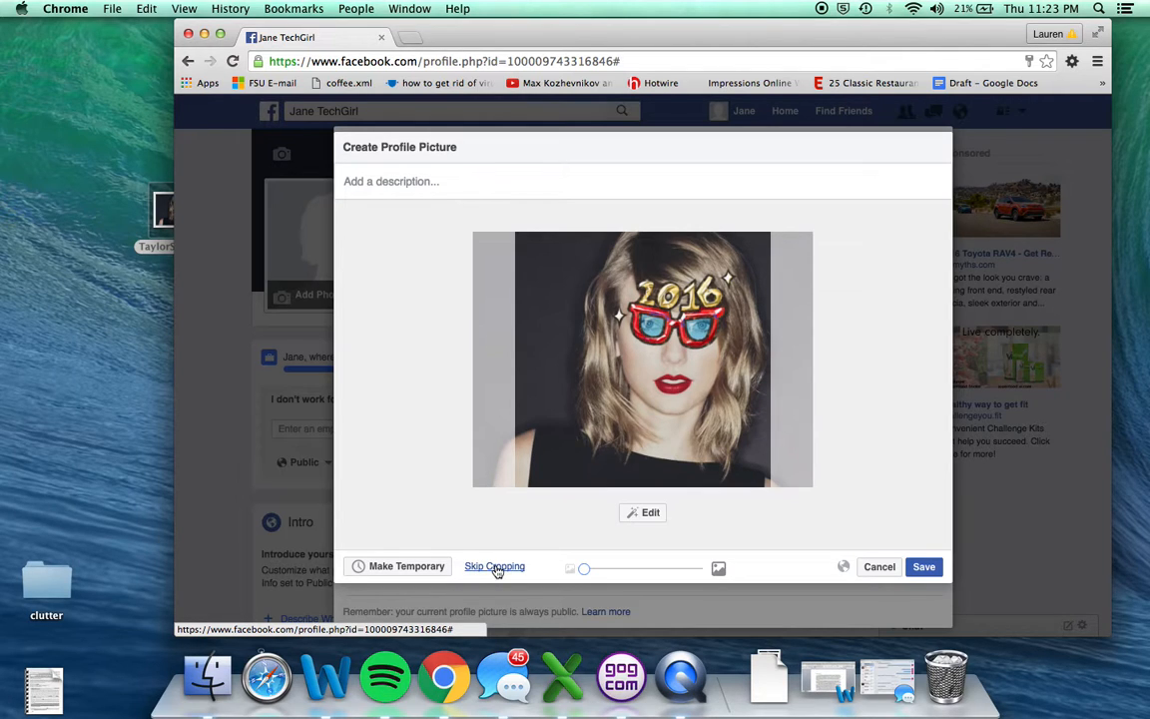
Save the entire photo without cropping as the profile picture, with the thumbnail repositioned to center the face.
{"action": "left_click", "coordinate": [494, 567]}
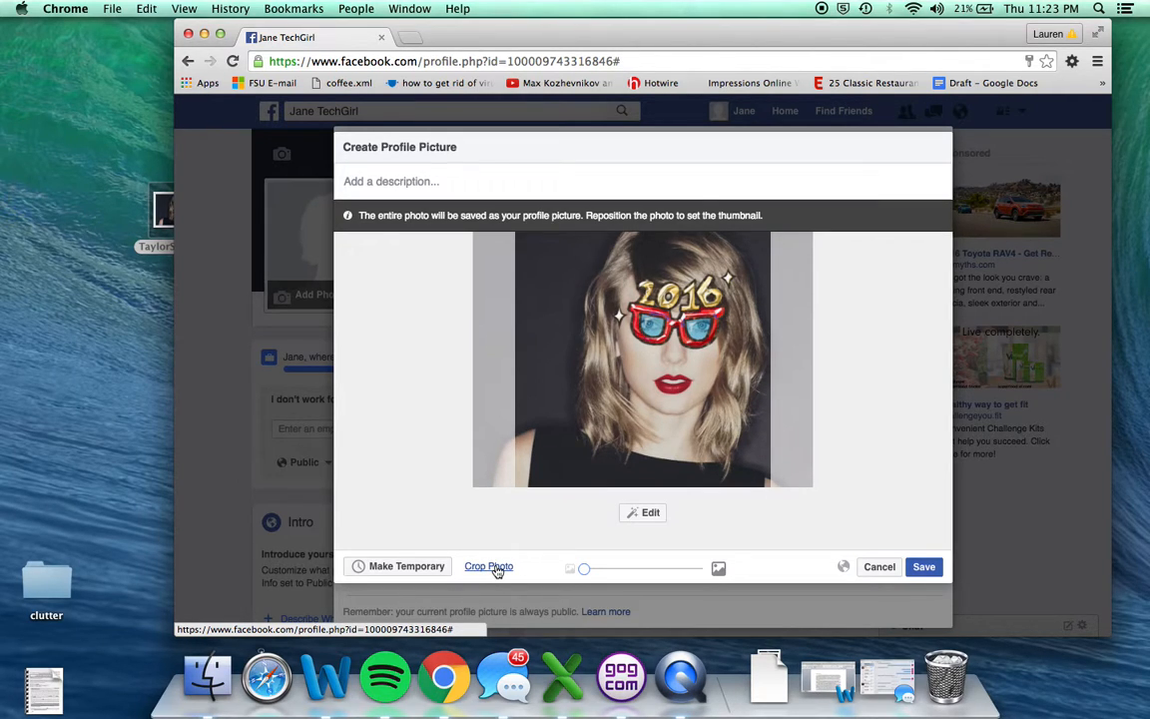
{"action": "left_click", "coordinate": [576, 285]}
{"action": "left_click_drag", "start_coordinate": [577, 286], "coordinate": [532, 288]}
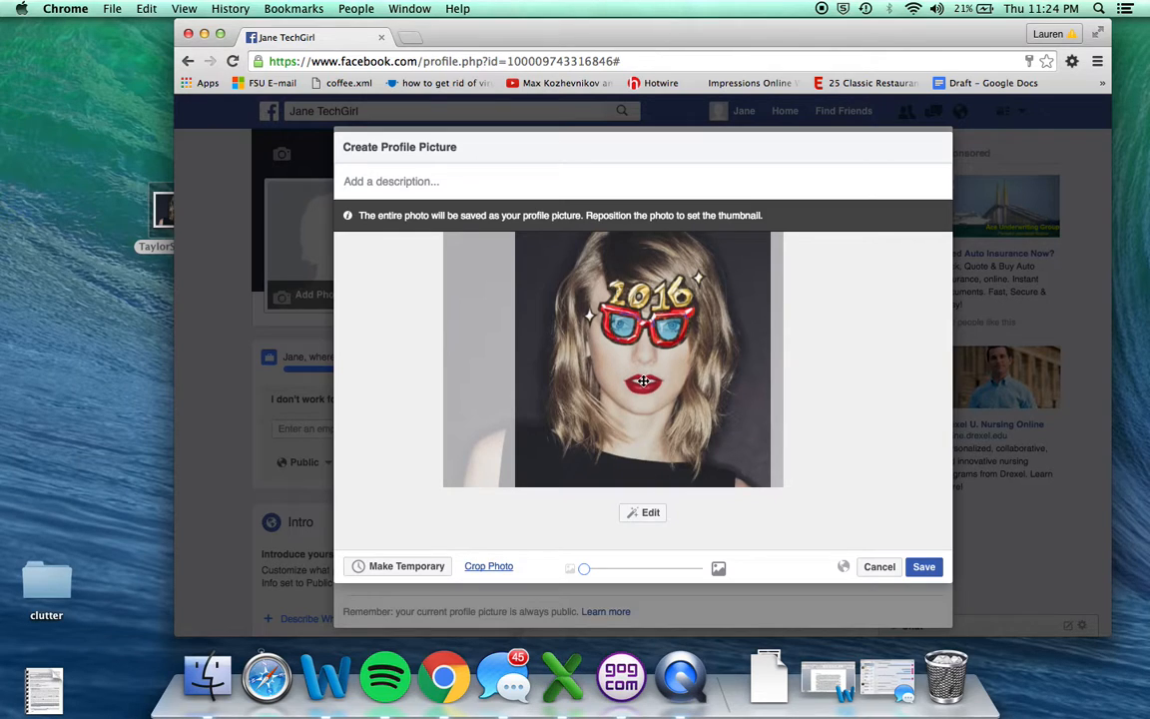
{"action": "left_click", "coordinate": [919, 569]}
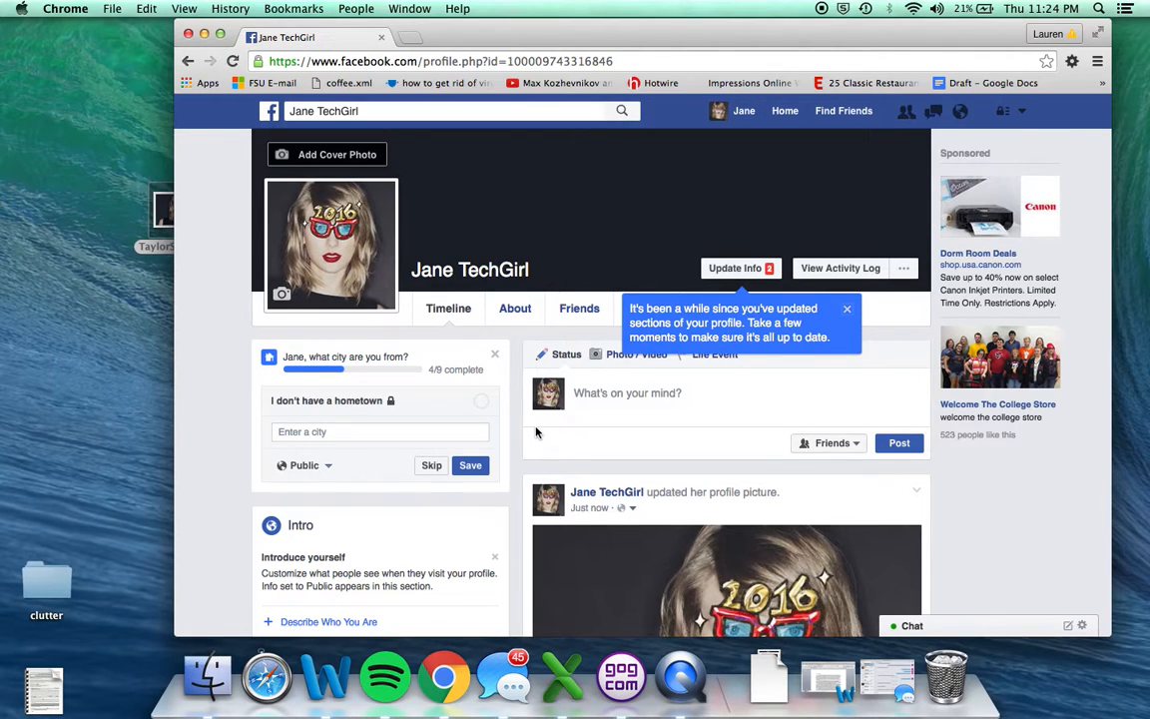
Open the new profile picture from its update post on the timeline.
{"action": "scroll", "coordinate": [536, 431], "scroll_direction": "down", "scroll_amount": 1}
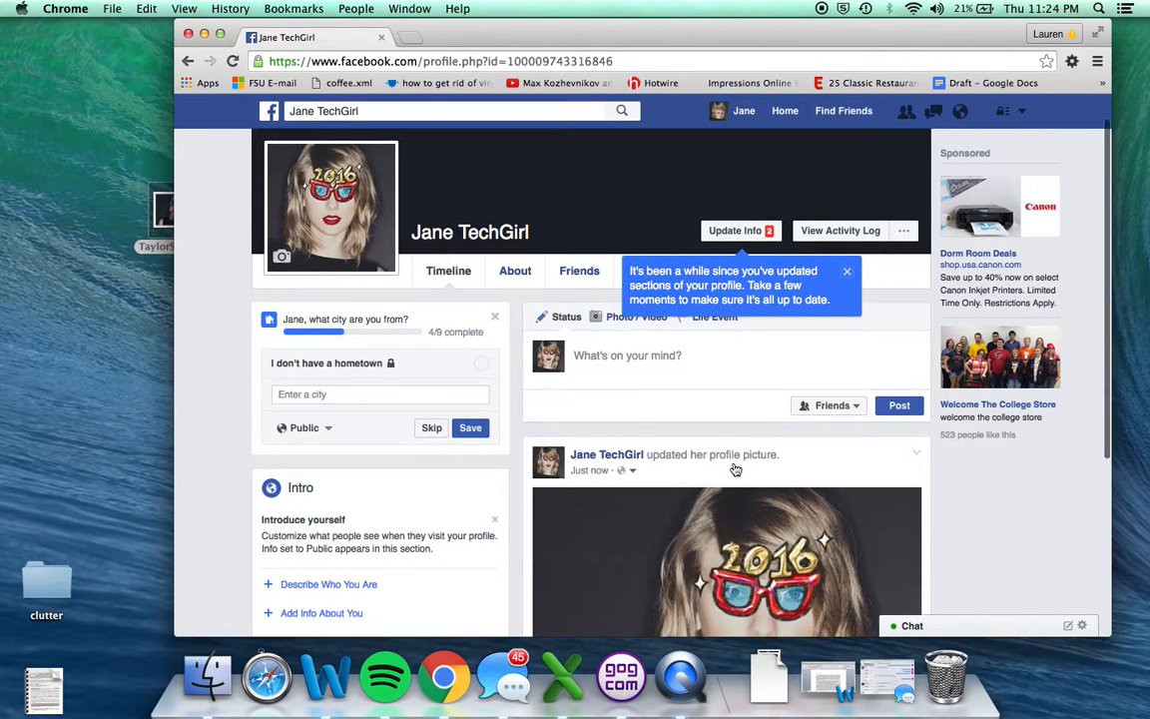
{"action": "scroll", "coordinate": [689, 439], "scroll_direction": "down", "scroll_amount": 3}
{"action": "scroll", "coordinate": [663, 429], "scroll_direction": "down", "scroll_amount": 1}
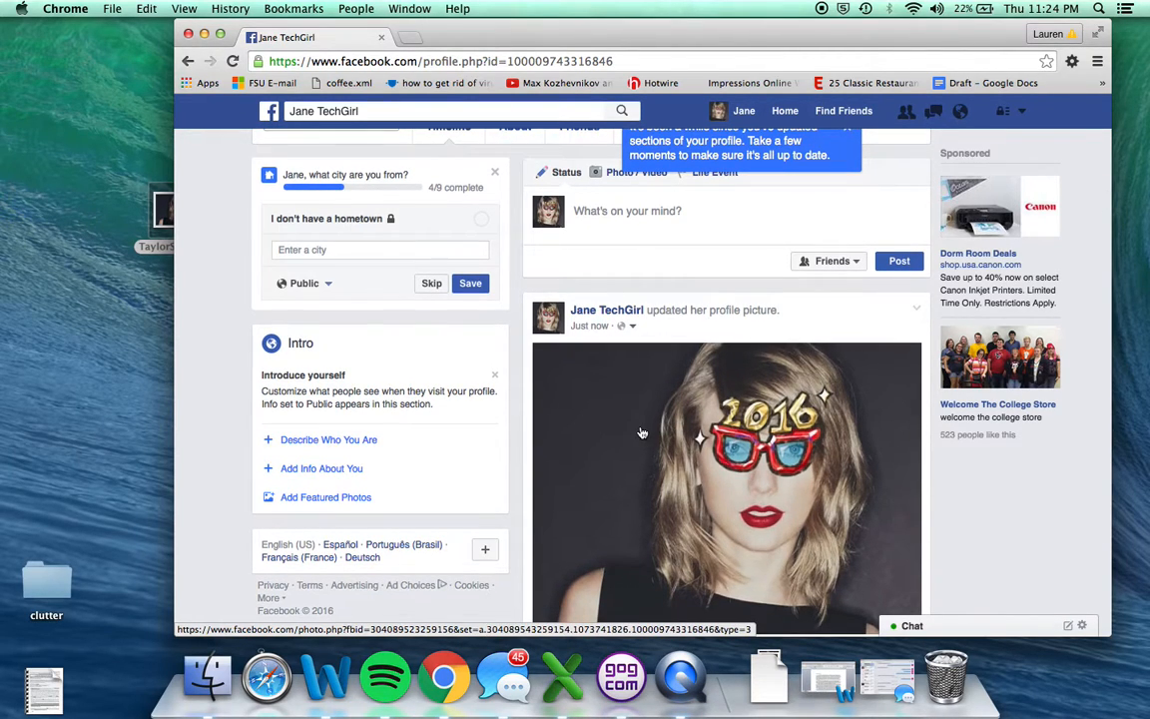
{"action": "left_click", "coordinate": [642, 432]}
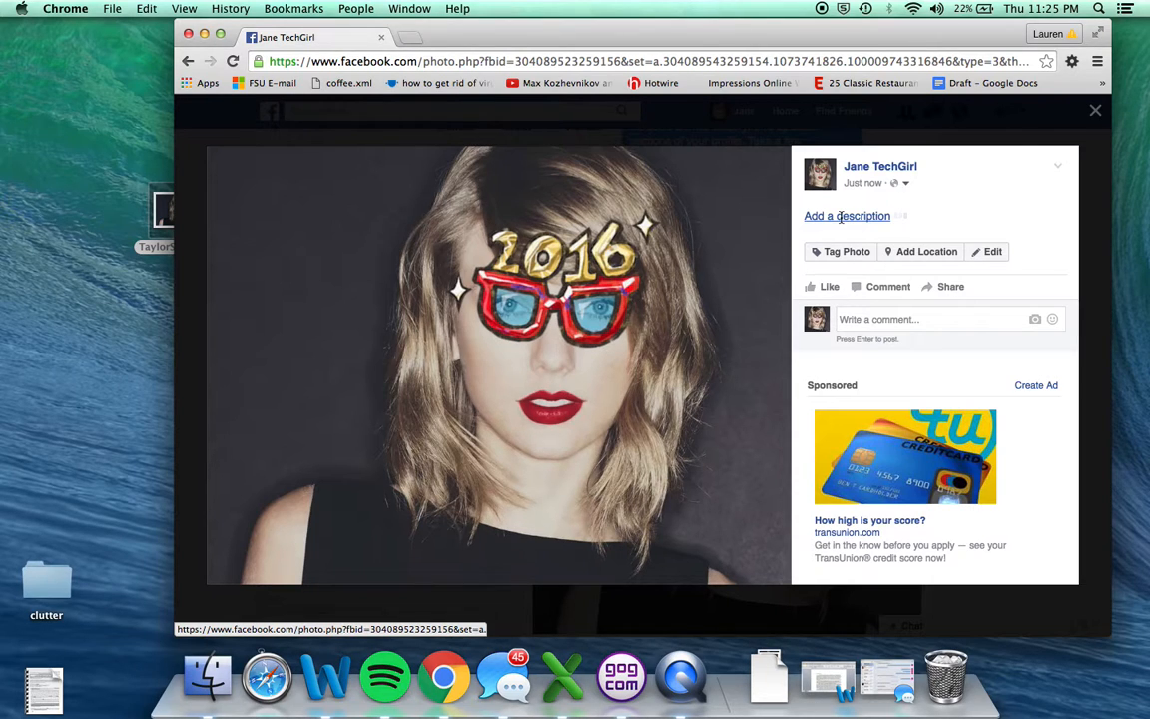
Add the description "Hi! Isn't this a cool picture of me?" to the profile picture.
{"action": "left_click", "coordinate": [842, 222]}
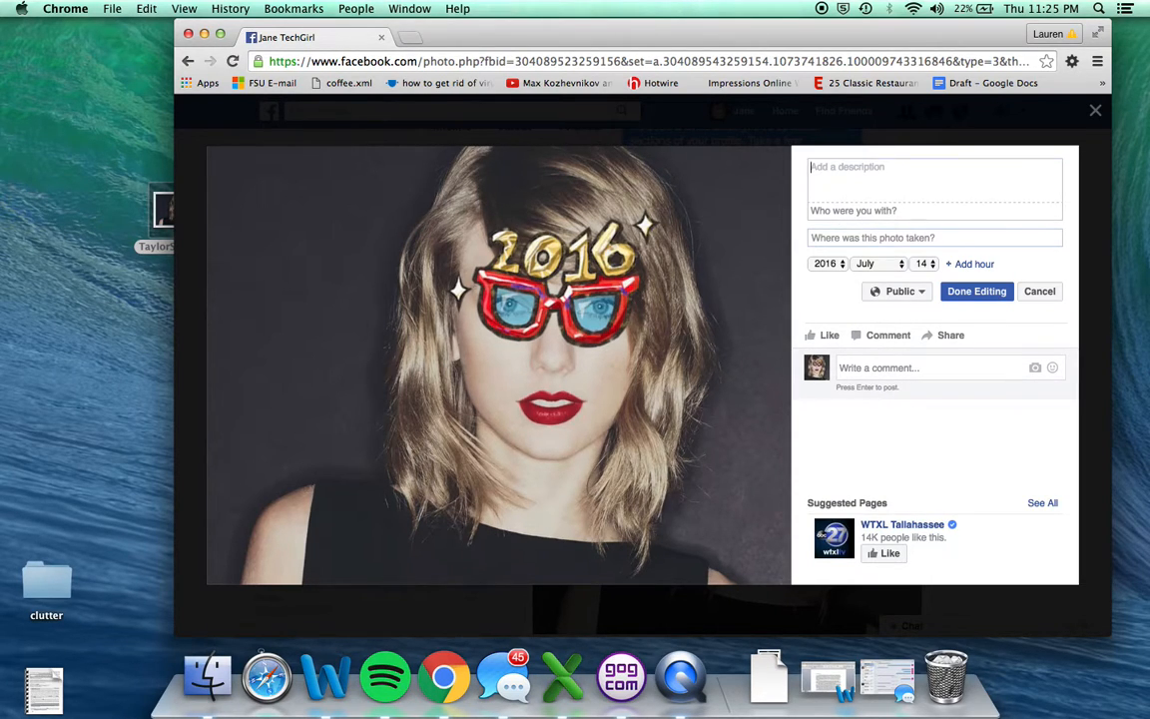
{"action": "type", "text": "Hi! Isn't this a cool picture of me?"}
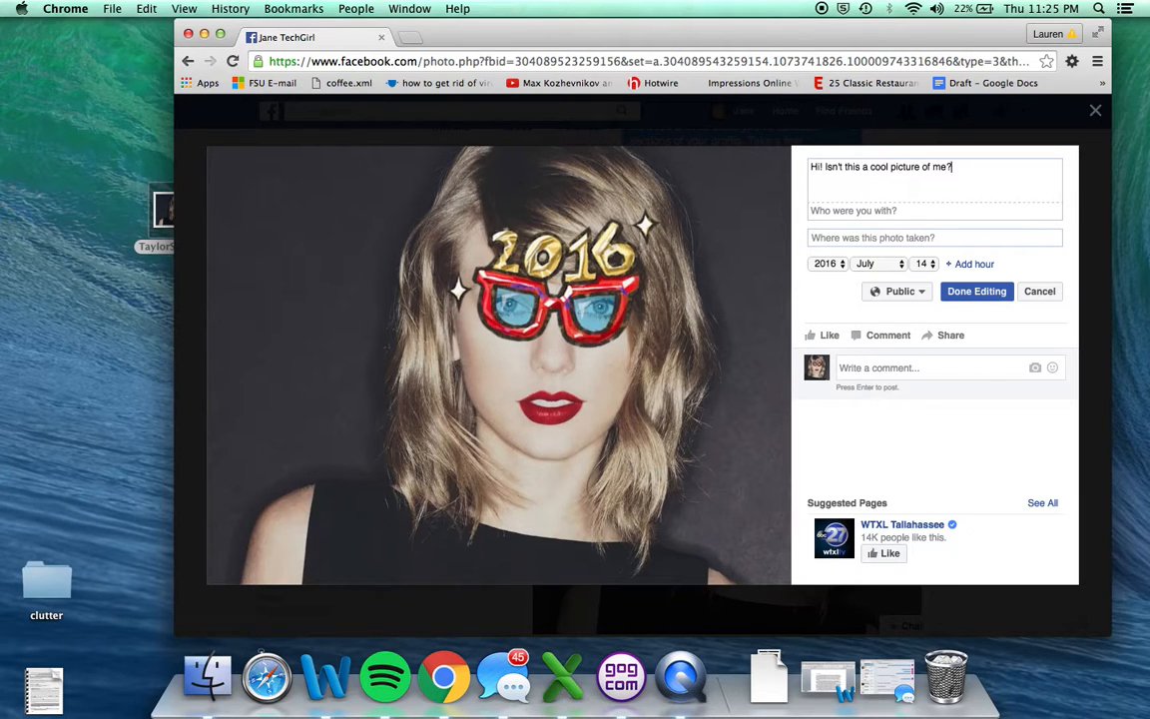
Look up a person by first name to tag as being with you in the photo, and clear the entry.
{"action": "left_click", "coordinate": [850, 210]}
{"action": "type", "text": "@tay"}
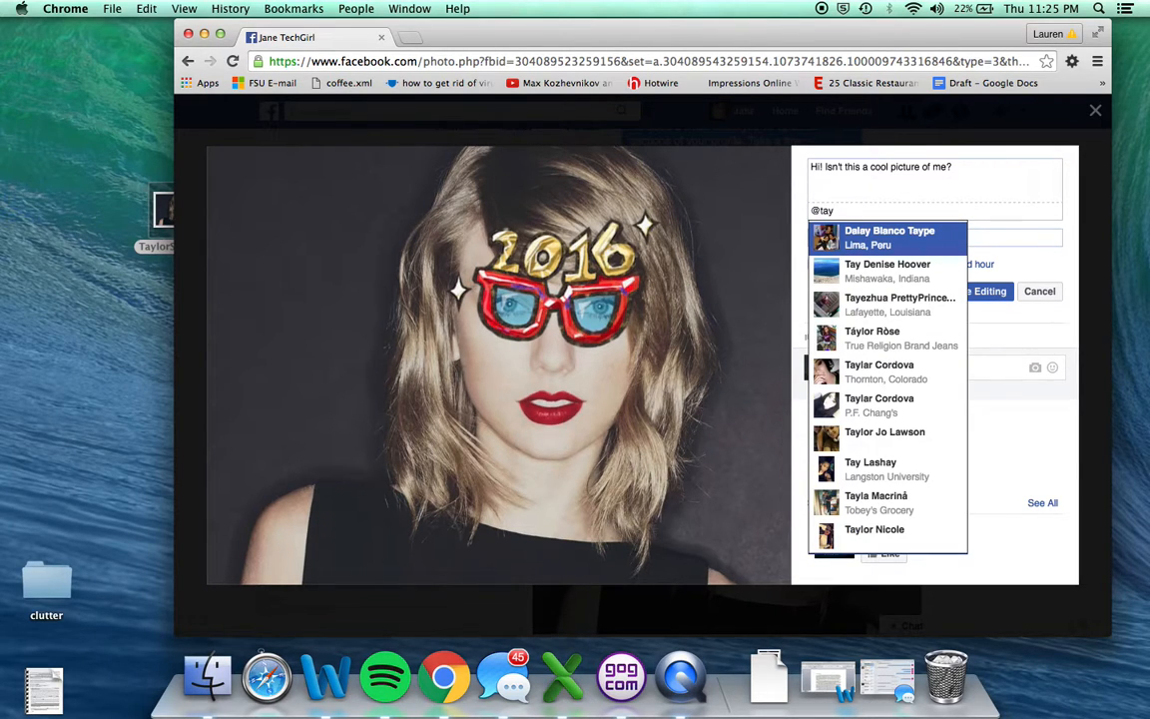
{"action": "type", "text": "lor"}
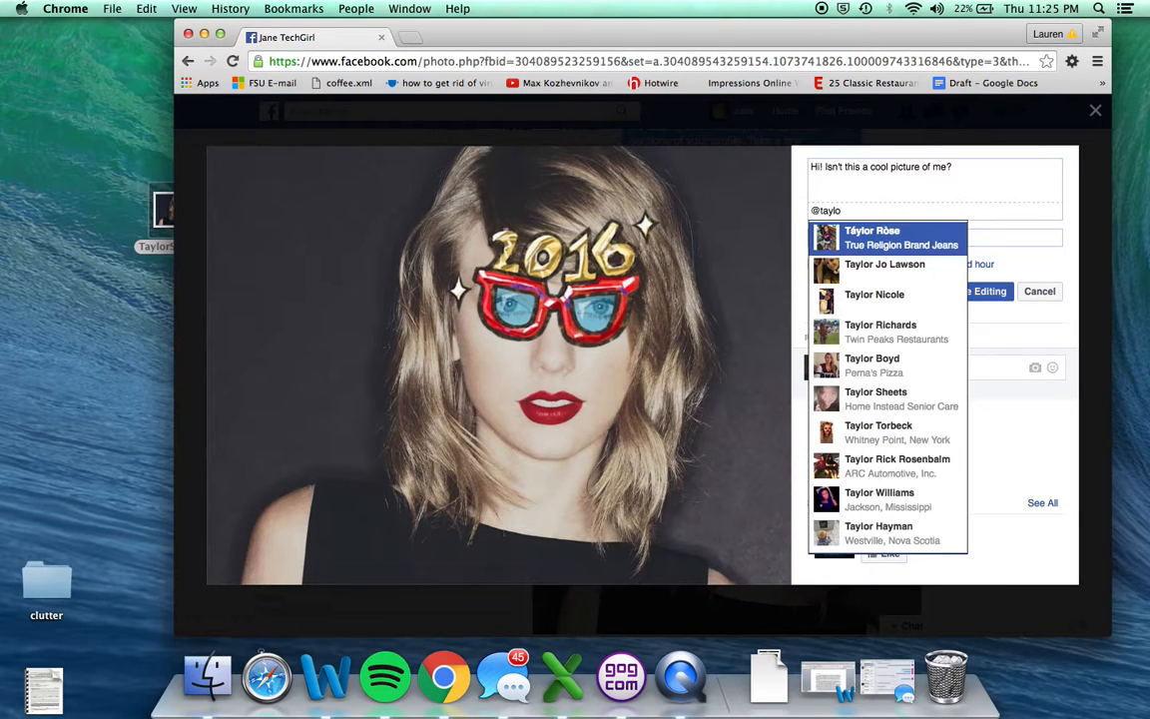
{"action": "key", "text": "BackSpace"}
{"action": "key", "text": "BackSpace"}
{"action": "key", "text": "BackSpace"}
{"action": "key", "text": "BackSpace"}
{"action": "key", "text": "BackSpace"}
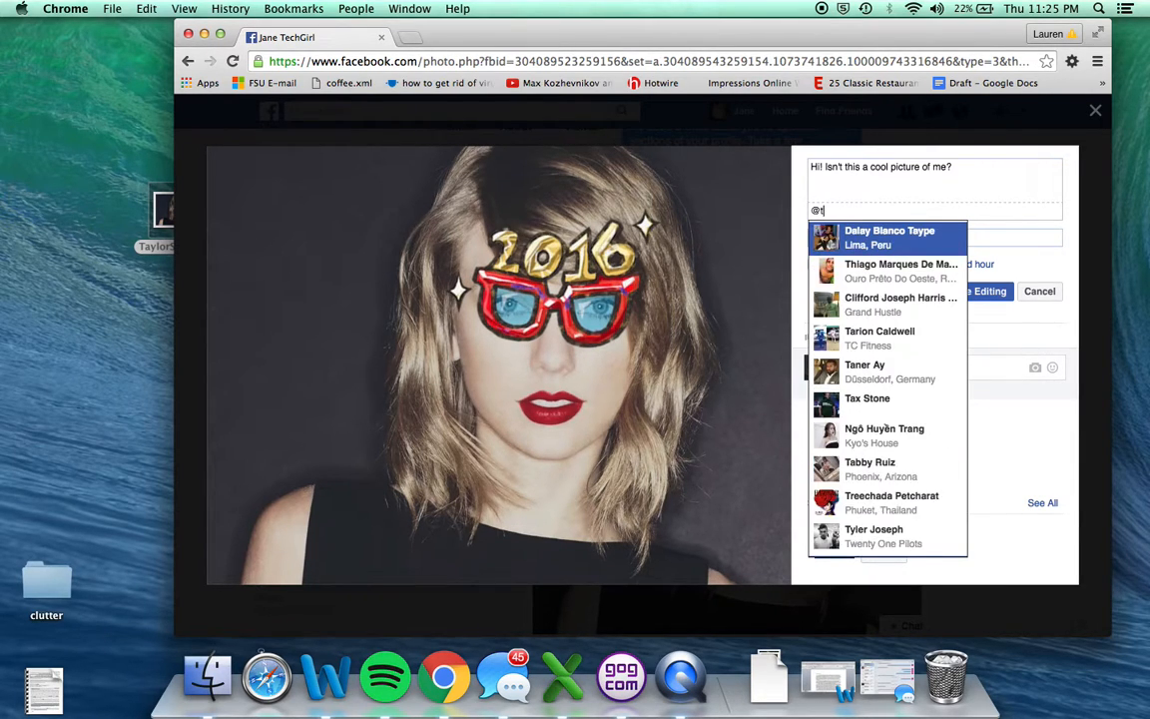
{"action": "key", "text": "BackSpace"}
{"action": "key", "text": "BackSpace"}
Set the place where the photo was taken to Madison Square Garden.
{"action": "left_click", "coordinate": [846, 238]}
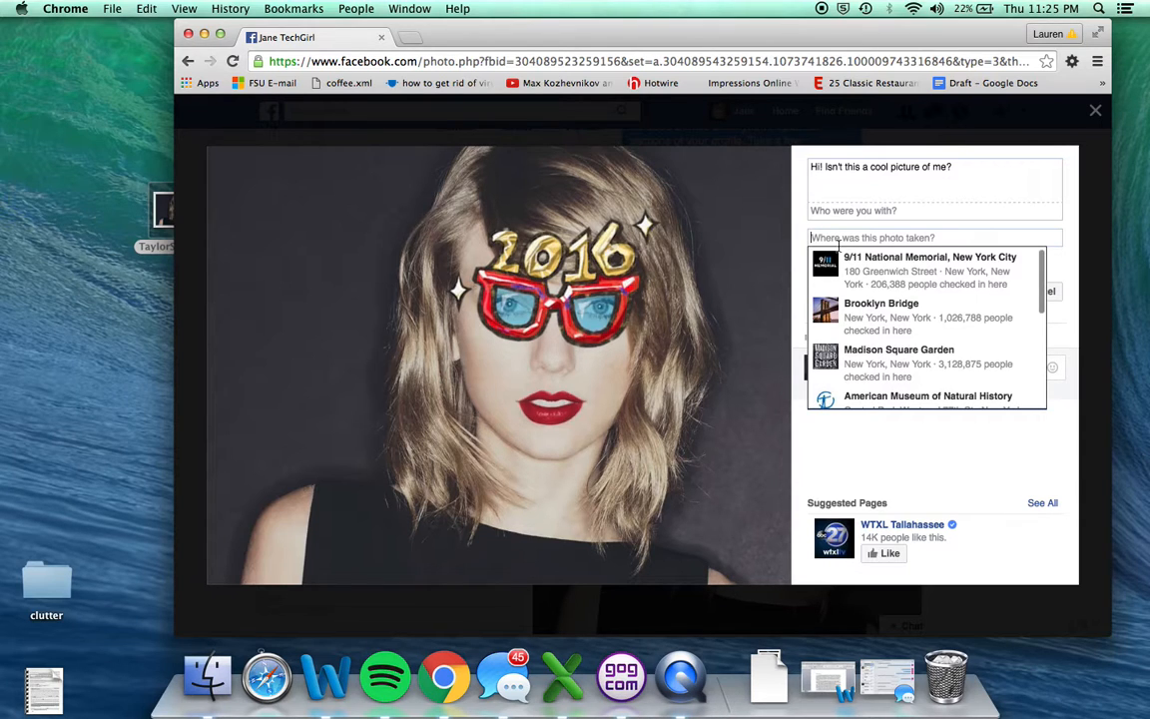
{"action": "left_click", "coordinate": [866, 366]}
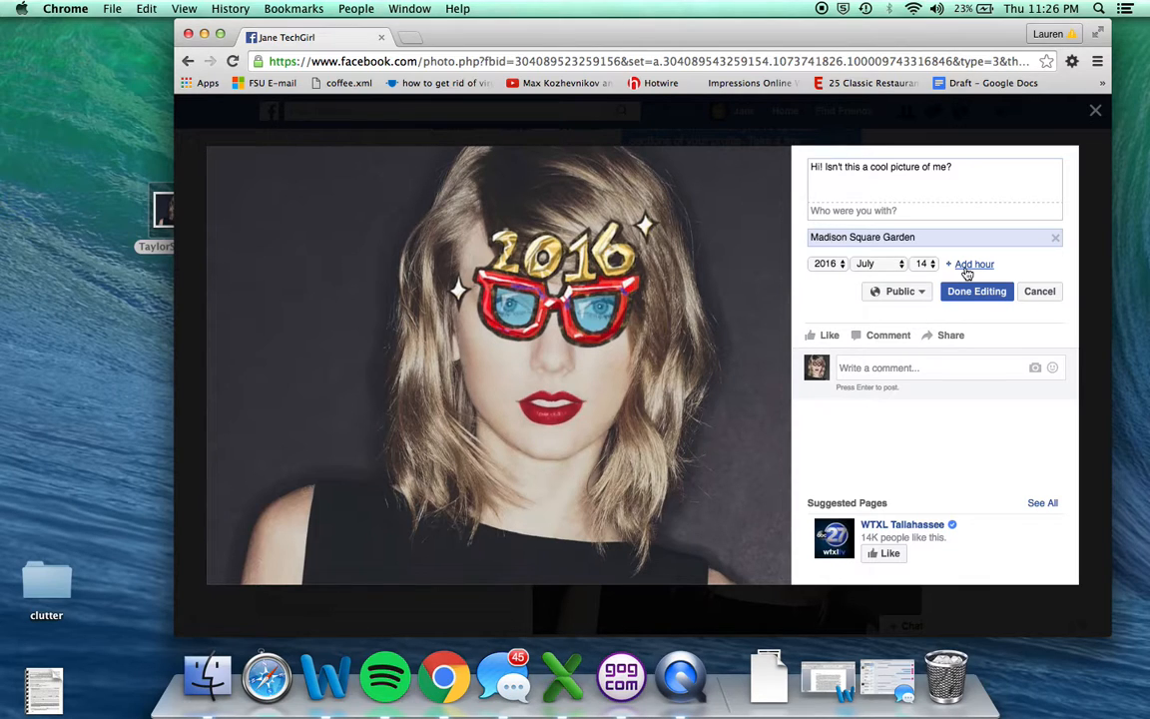
Expand the audience options for the photo details, try Friends, and set the audience back to Public.
{"action": "left_click", "coordinate": [912, 294]}
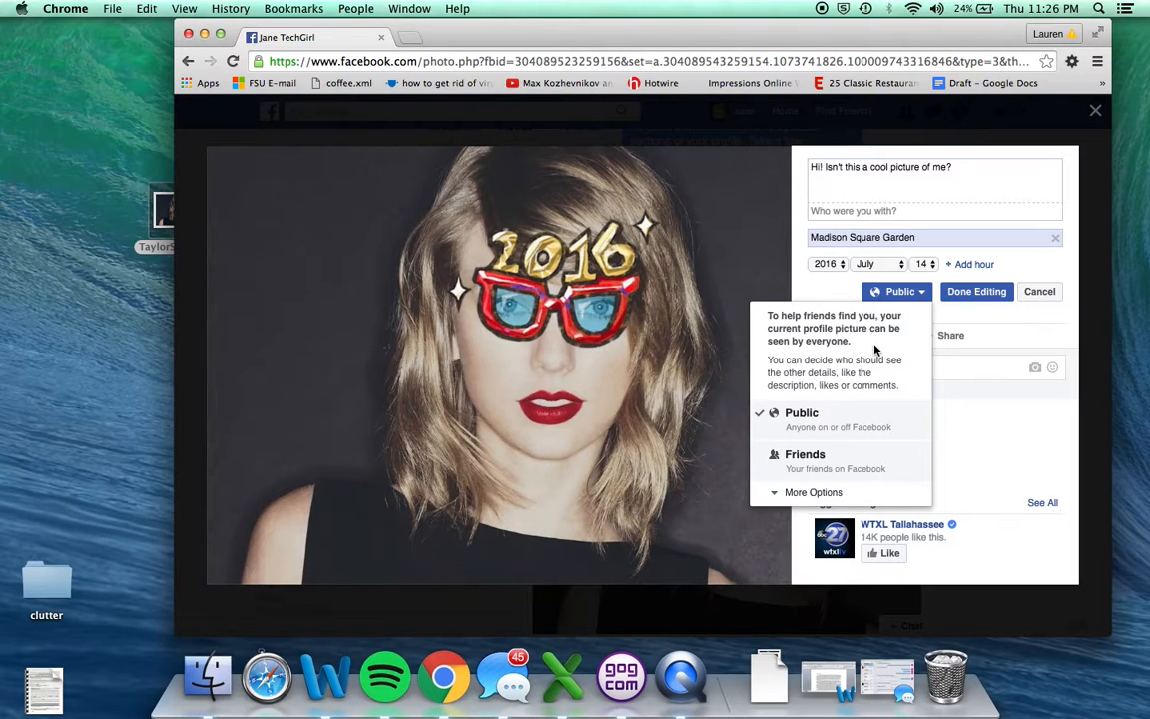
{"action": "left_click", "coordinate": [812, 493]}
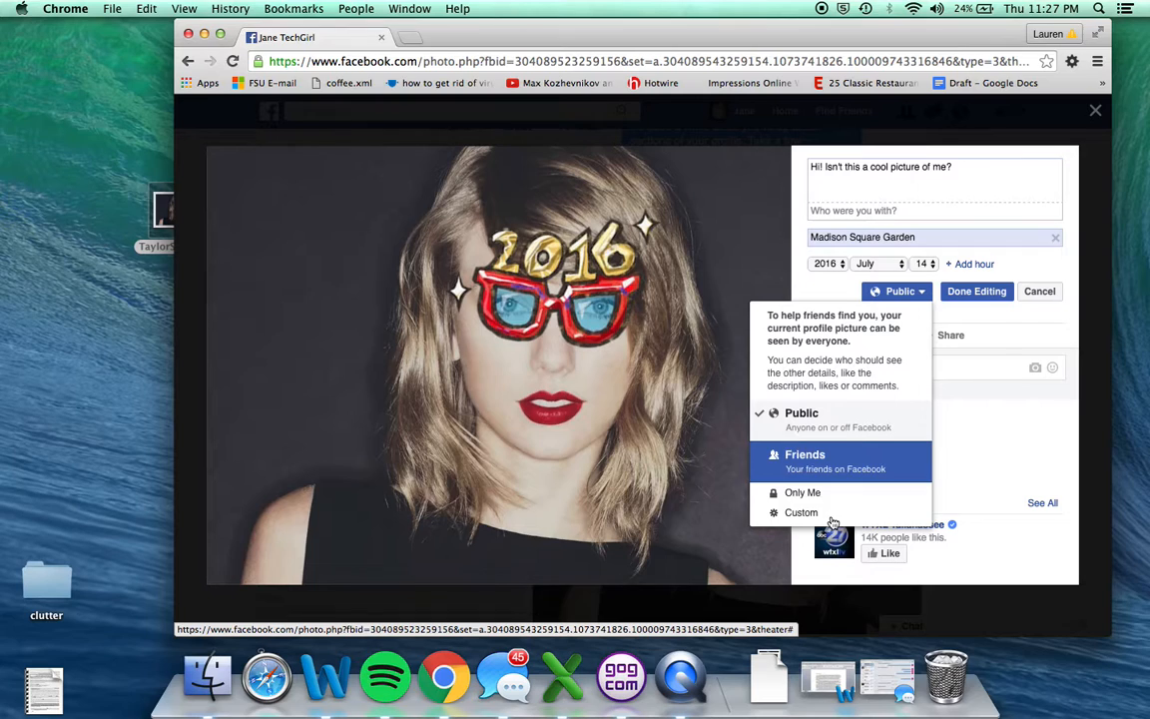
{"action": "left_click", "coordinate": [819, 464]}
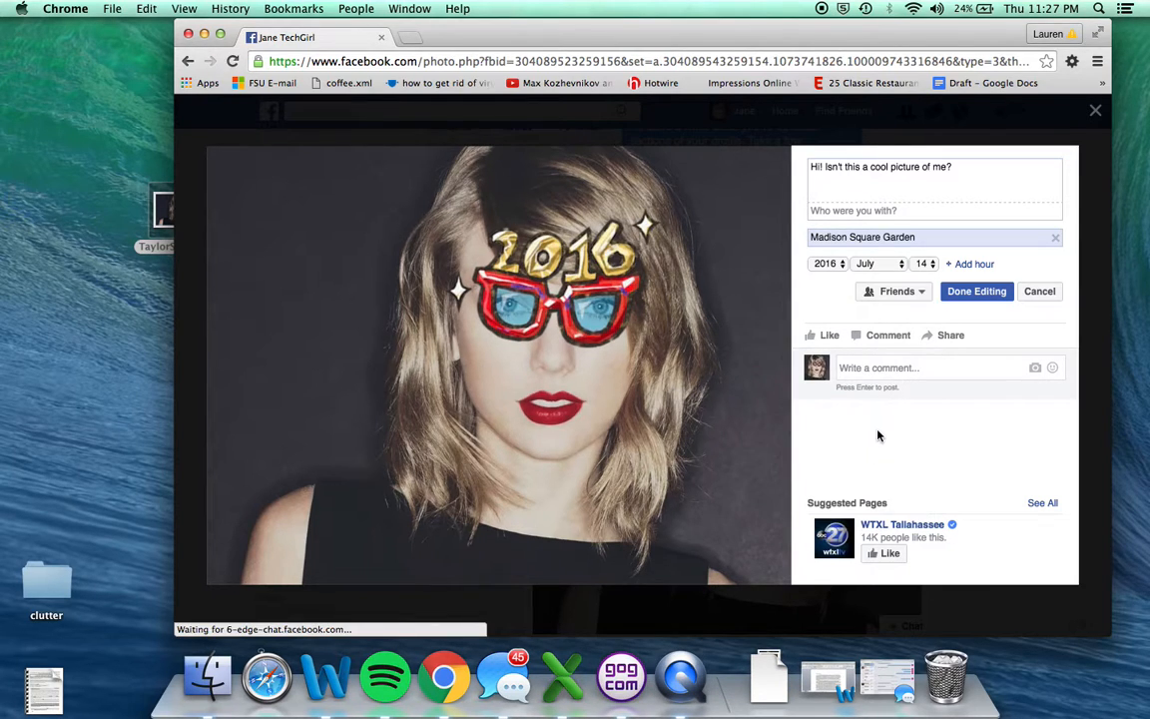
{"action": "left_click", "coordinate": [878, 294]}
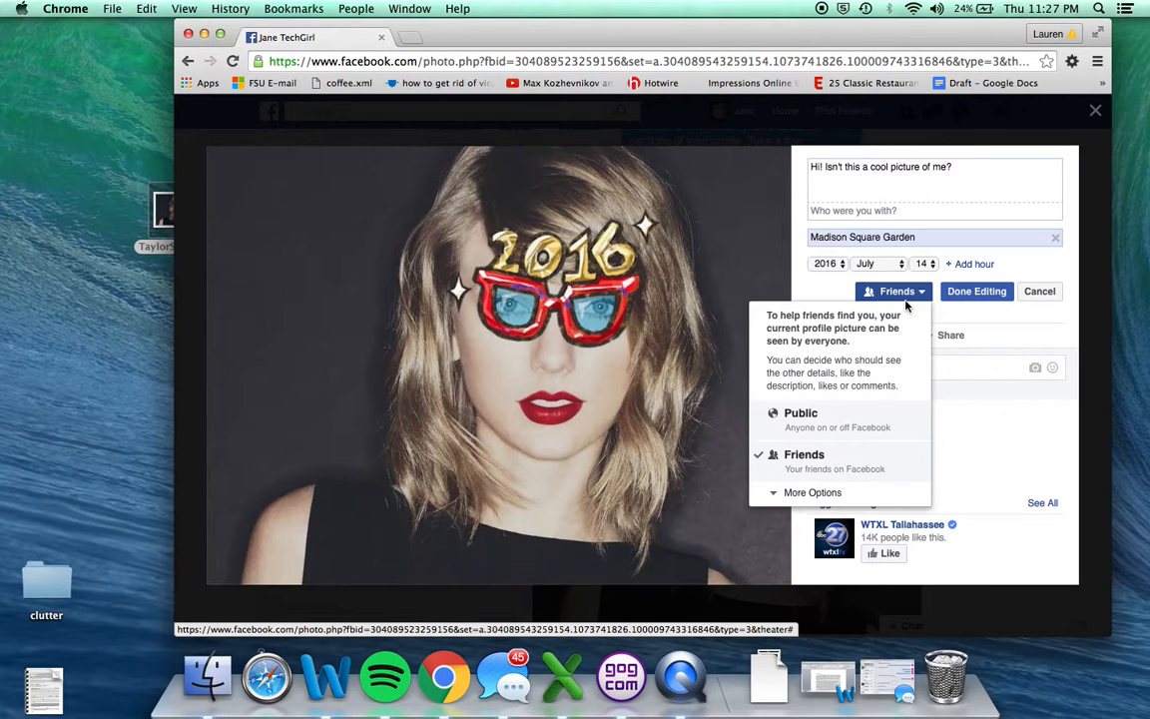
{"action": "left_click", "coordinate": [809, 418]}
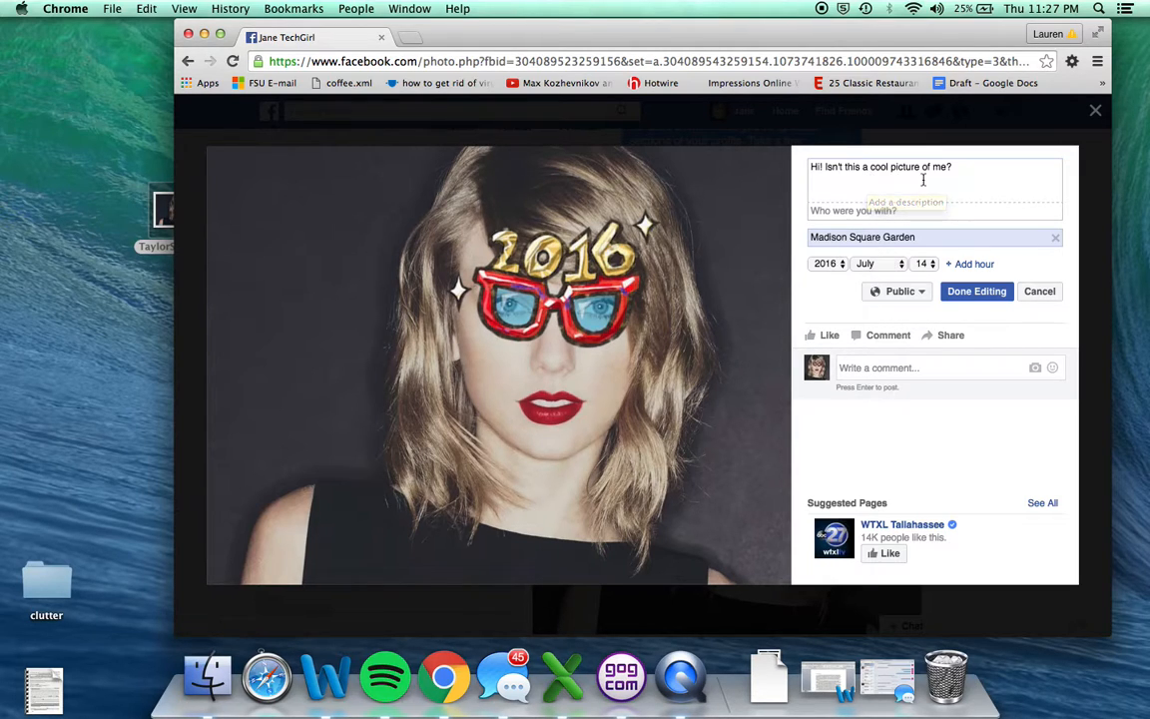
Save the photo's description and location, and close the photo to view the updated profile on the timeline.
{"action": "left_click", "coordinate": [961, 293]}
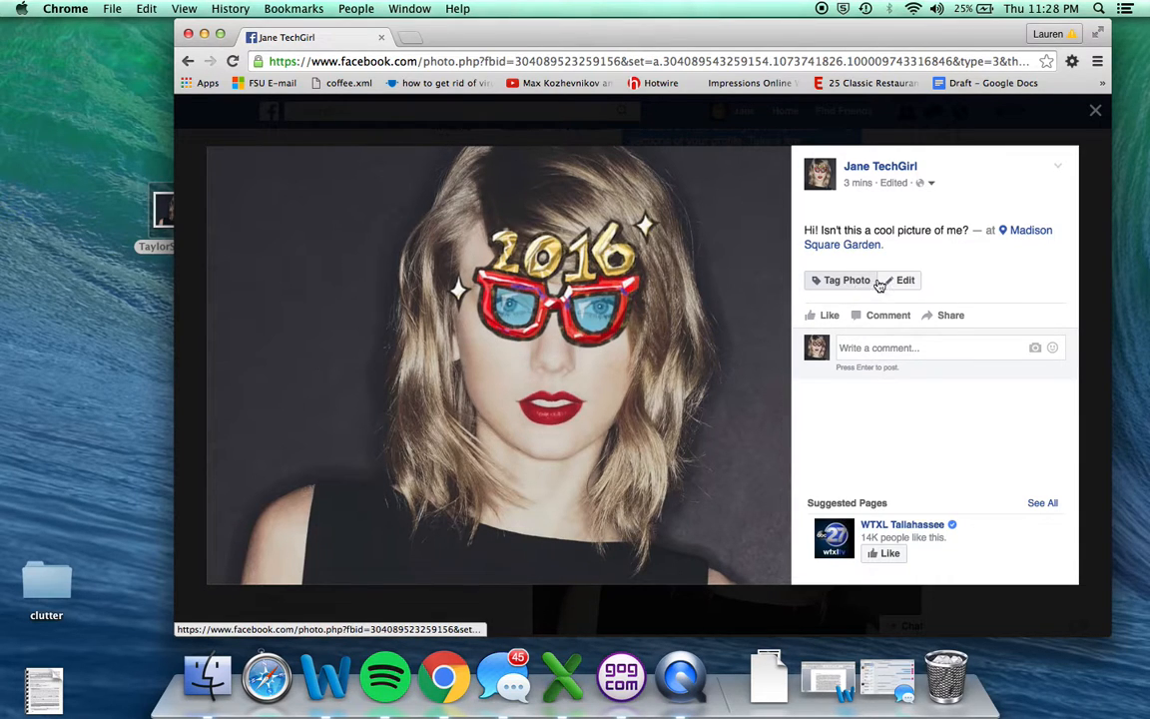
{"action": "left_click", "coordinate": [907, 292]}
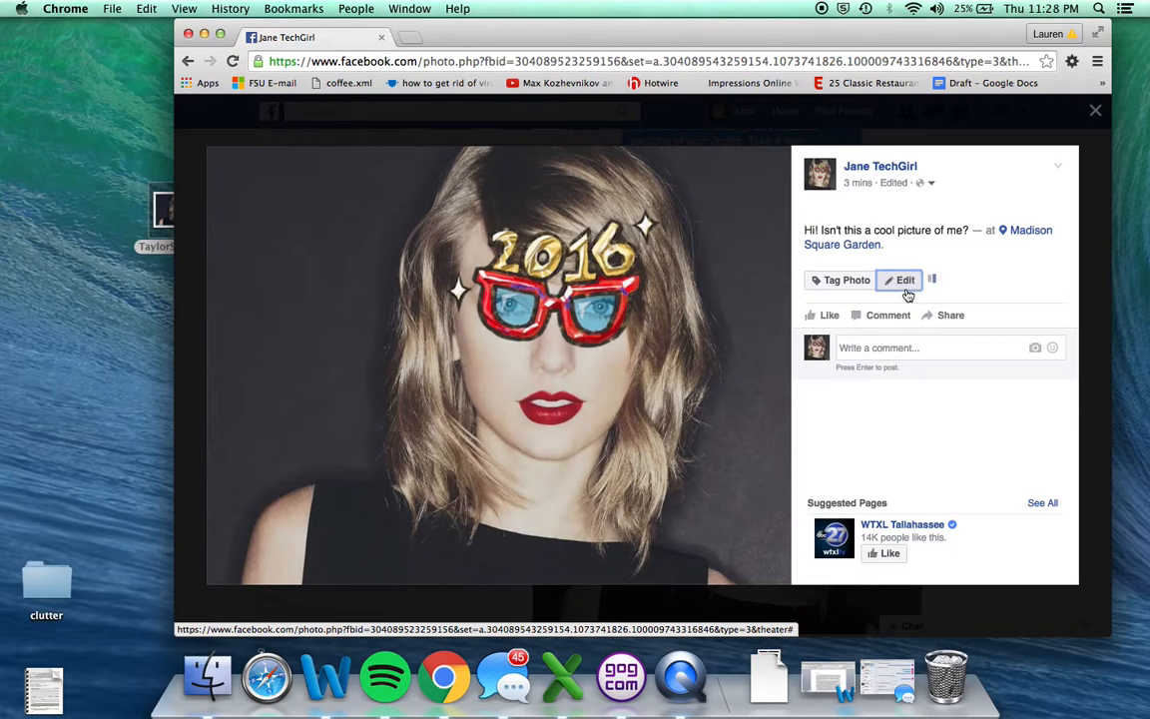
{"action": "left_click", "coordinate": [1043, 291]}
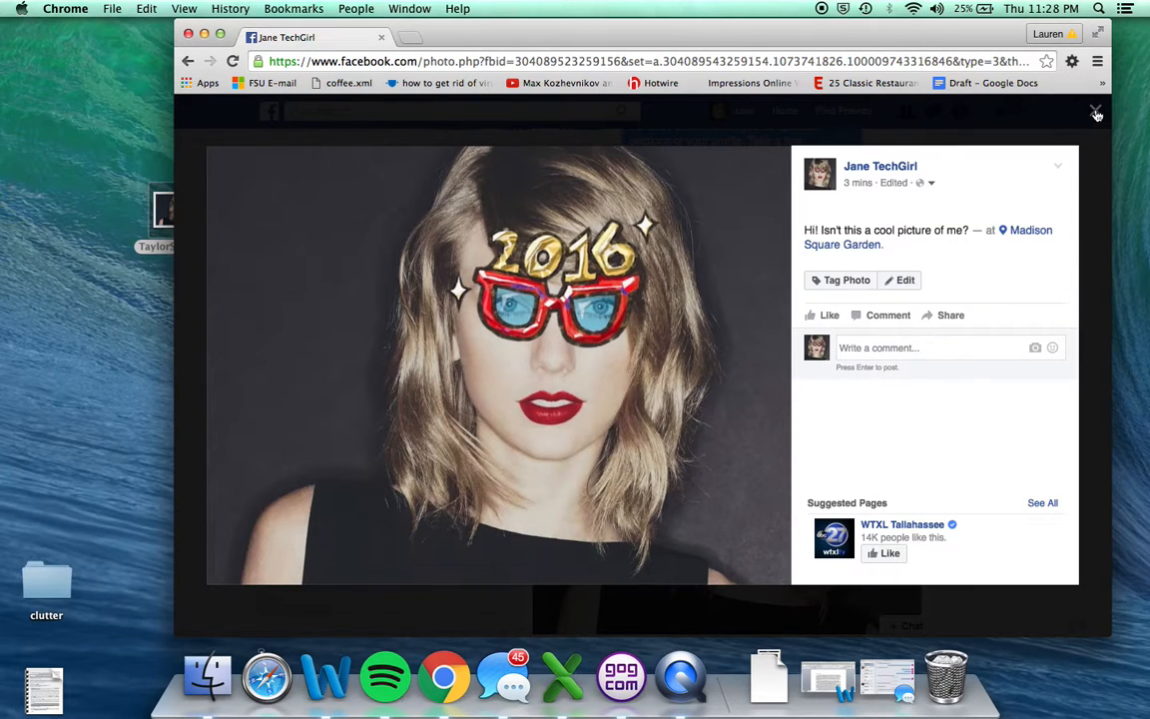
{"action": "key", "text": "Escape"}
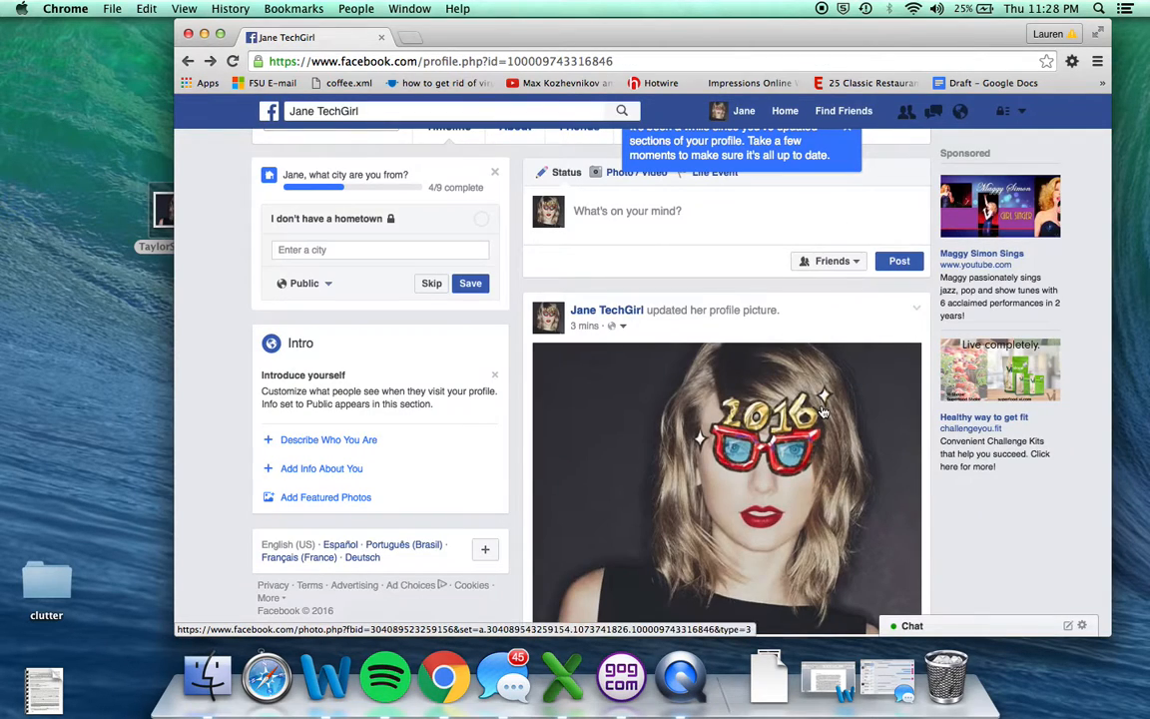
{"action": "scroll", "coordinate": [714, 217], "scroll_direction": "up", "scroll_amount": 2}
{"action": "scroll", "coordinate": [713, 217], "scroll_direction": "up", "scroll_amount": 1}
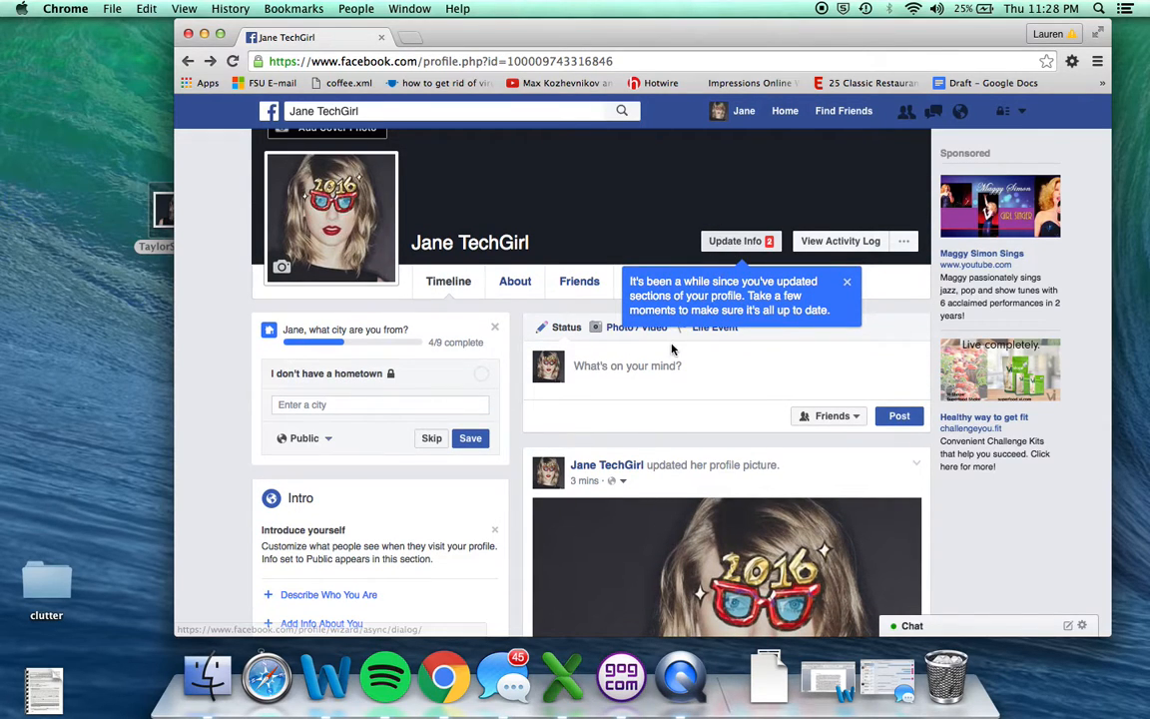